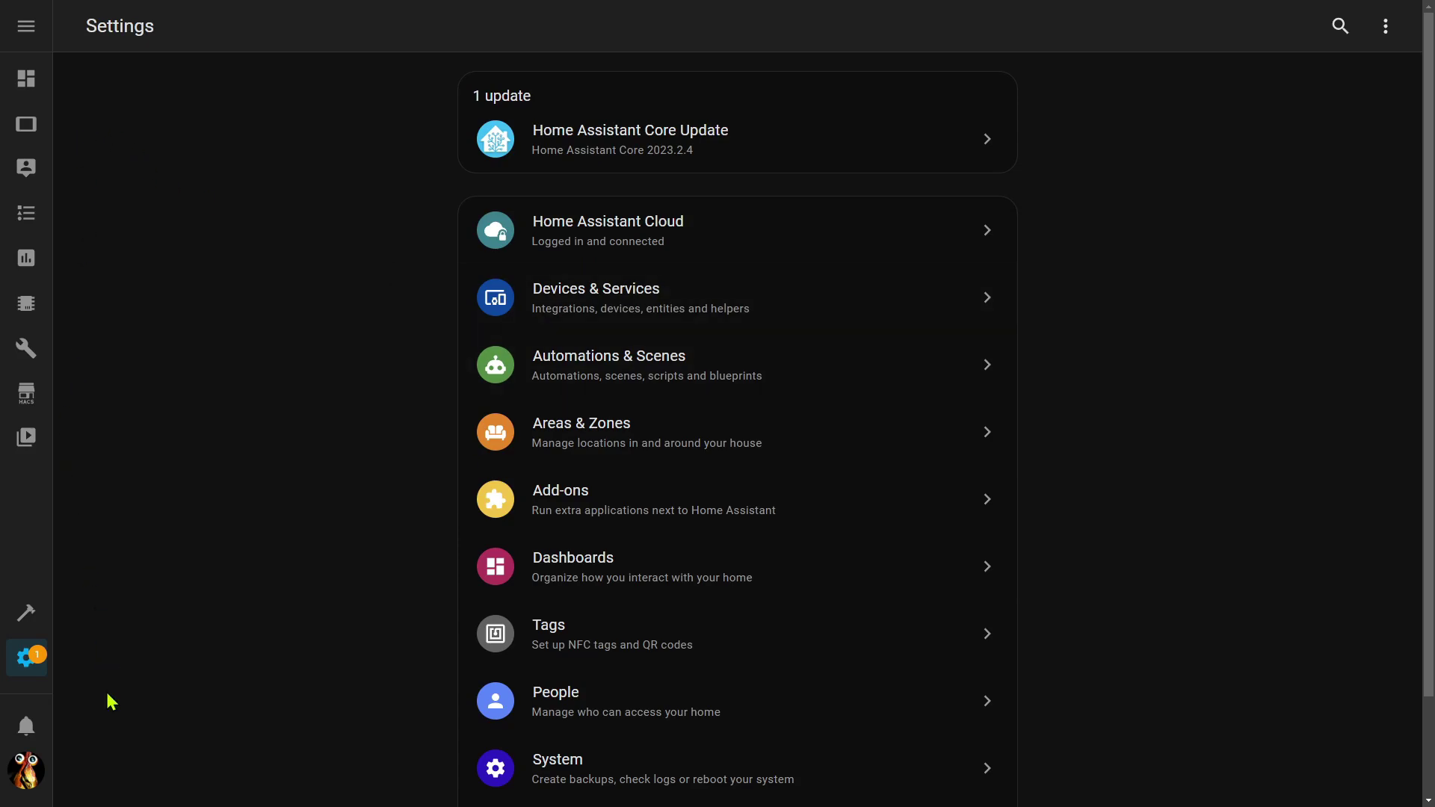
Step: Open the user profile settings and scroll through them
left_click(26, 773)
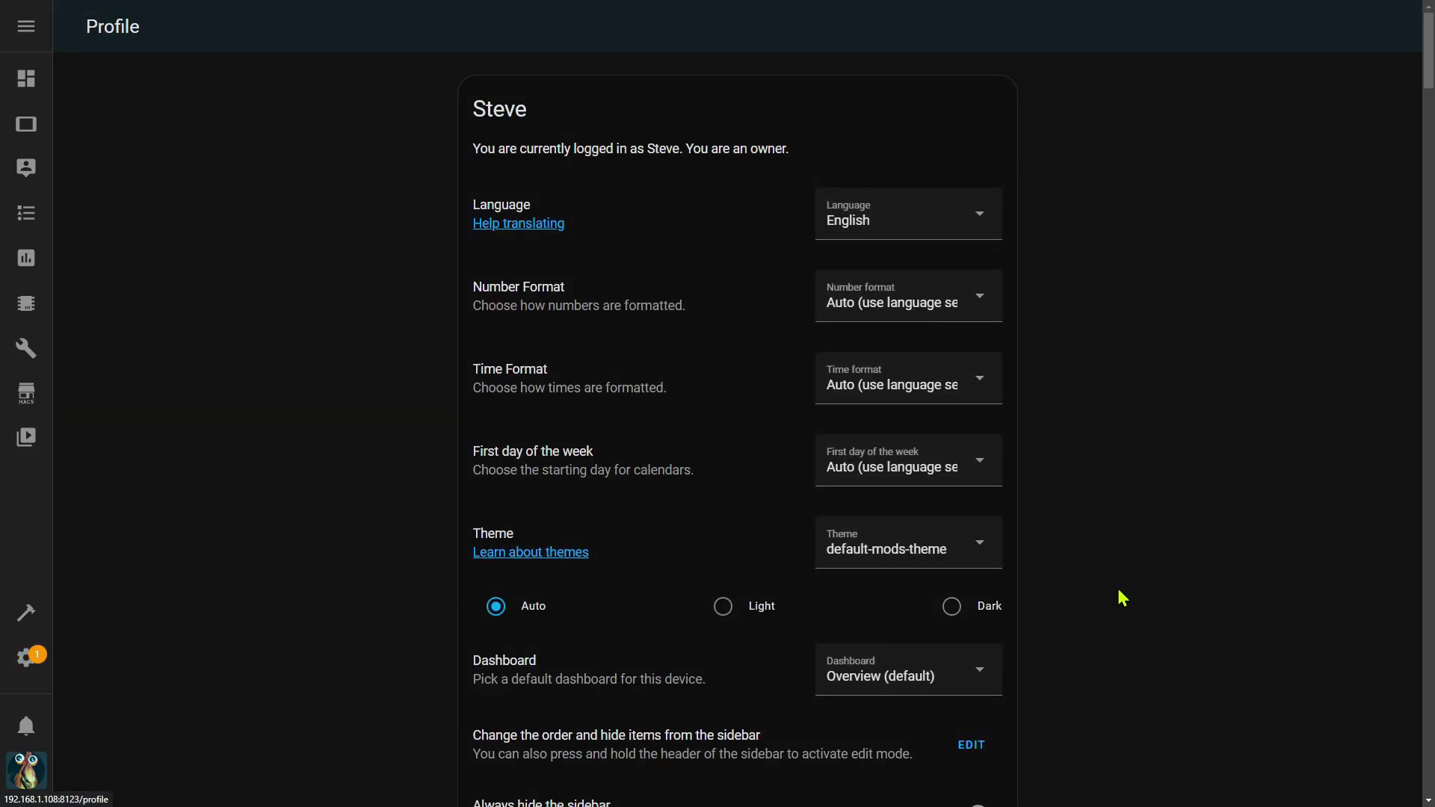
scroll(1171, 582, "down", 6)
scroll(1171, 581, "down", 1)
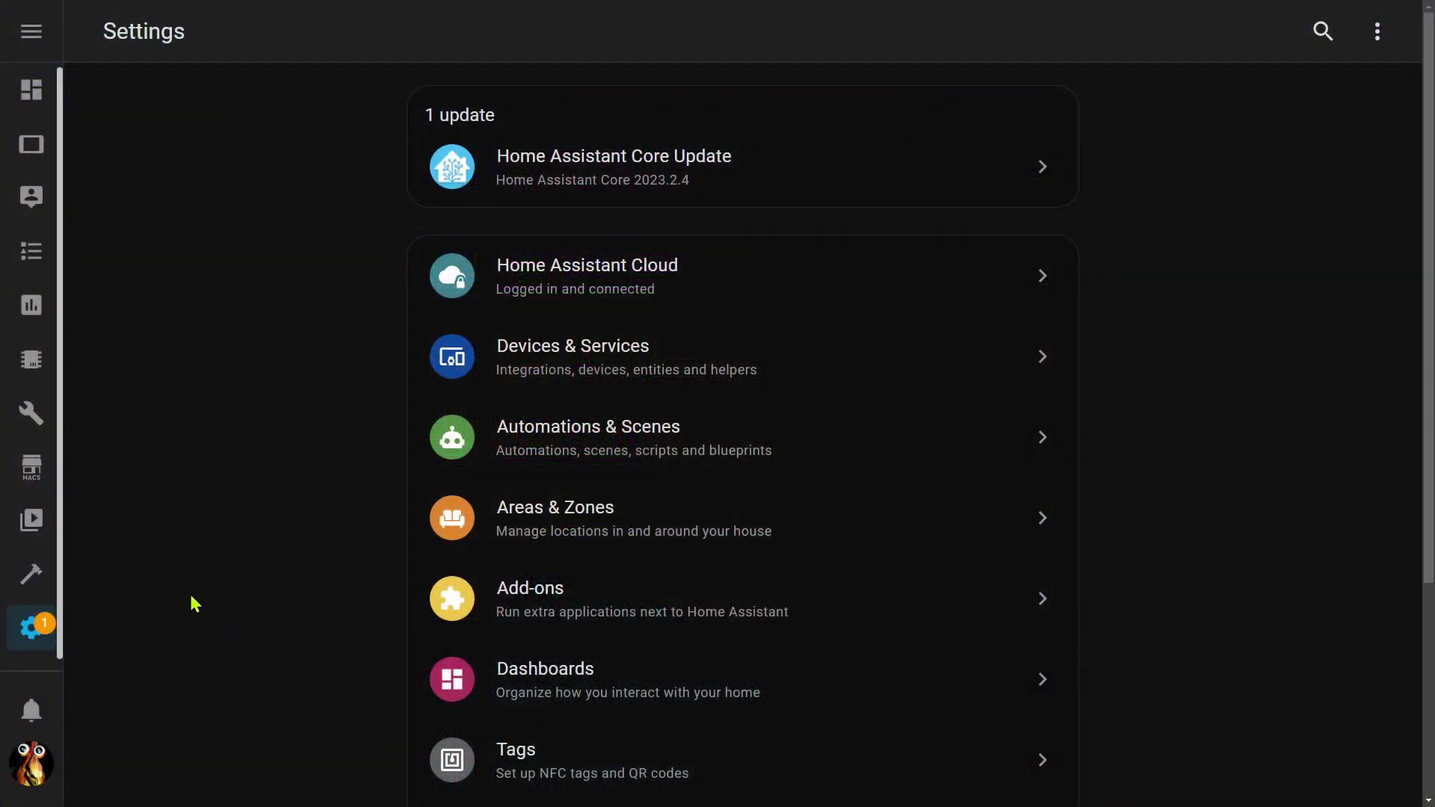
Step: Filter Developer Tools states by binary_sensor.stair_motion_b to show the bottom stair motion sensor
left_click(25, 581)
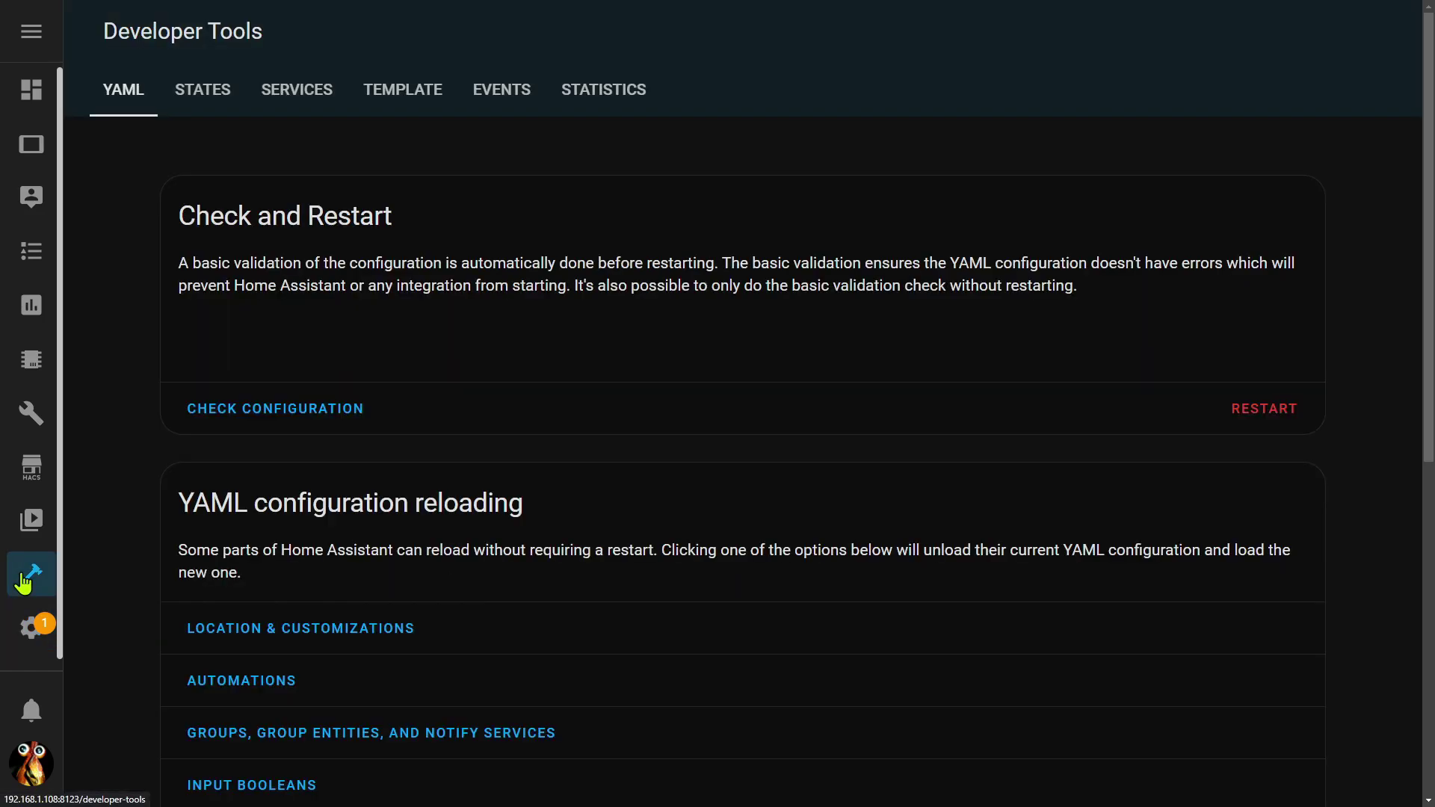
left_click(228, 101)
left_click(270, 345)
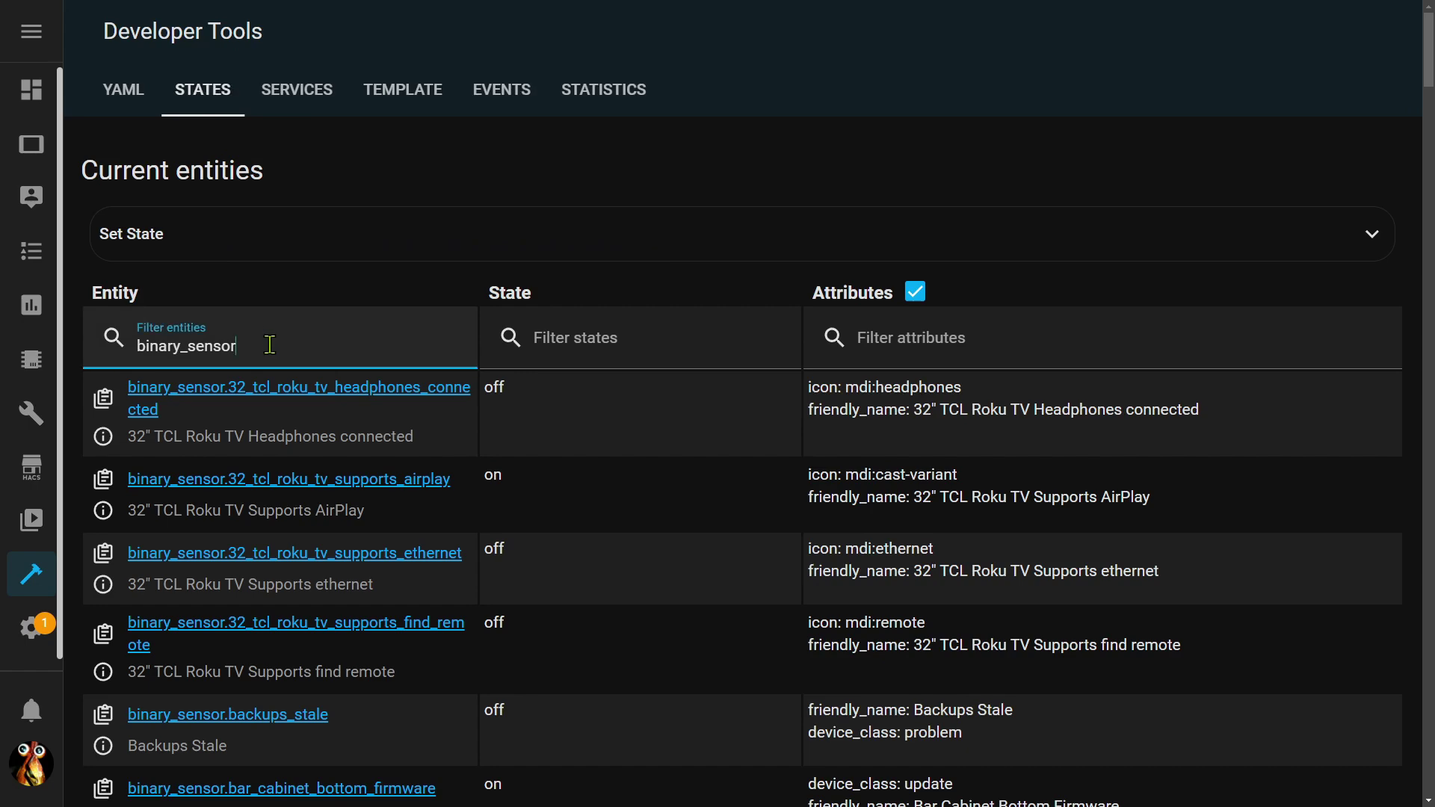
type(".bo")
key("BackSpace")
key("BackSpace")
type("stair_motion_b")
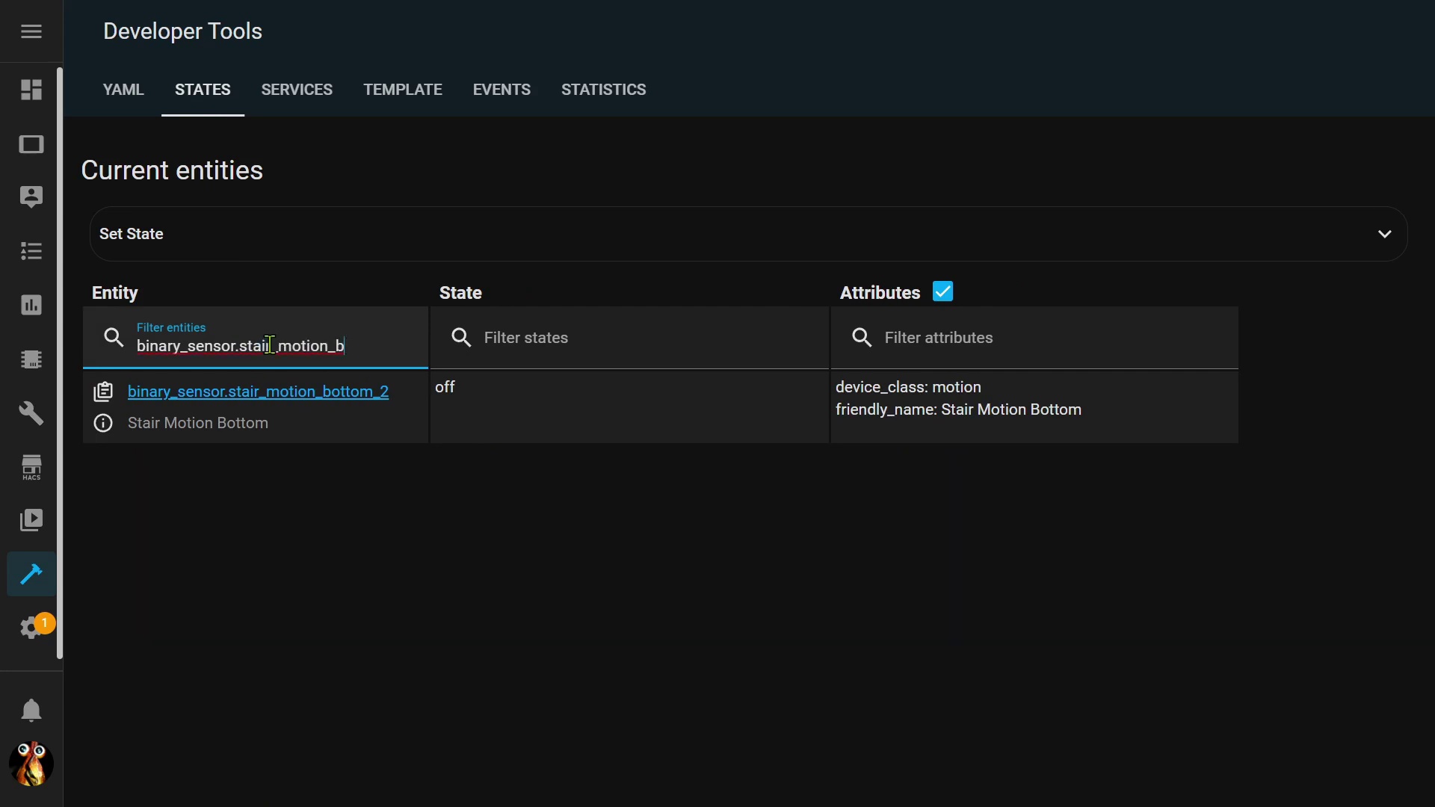
key("alt+Tab")
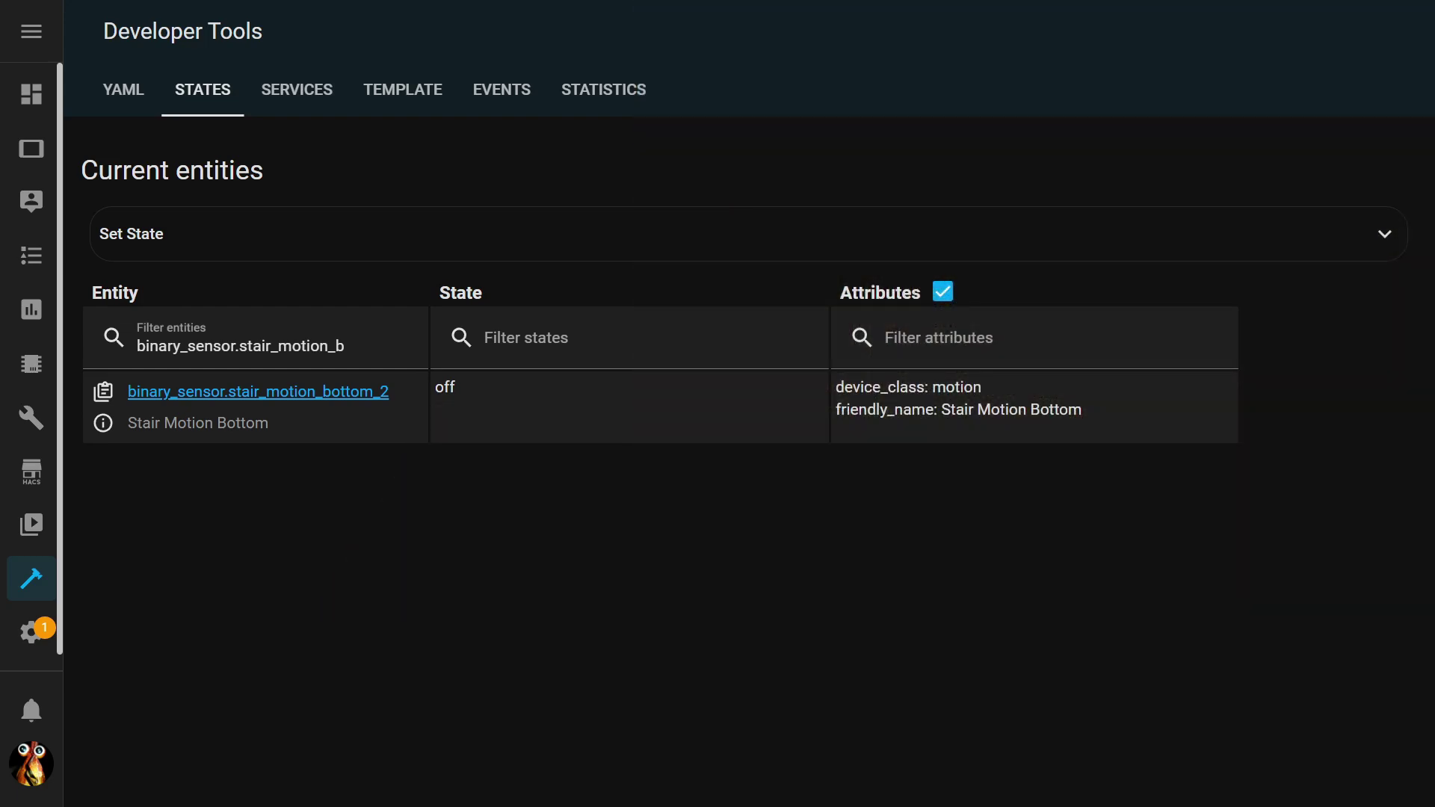
left_click_drag(344, 347, 134, 357)
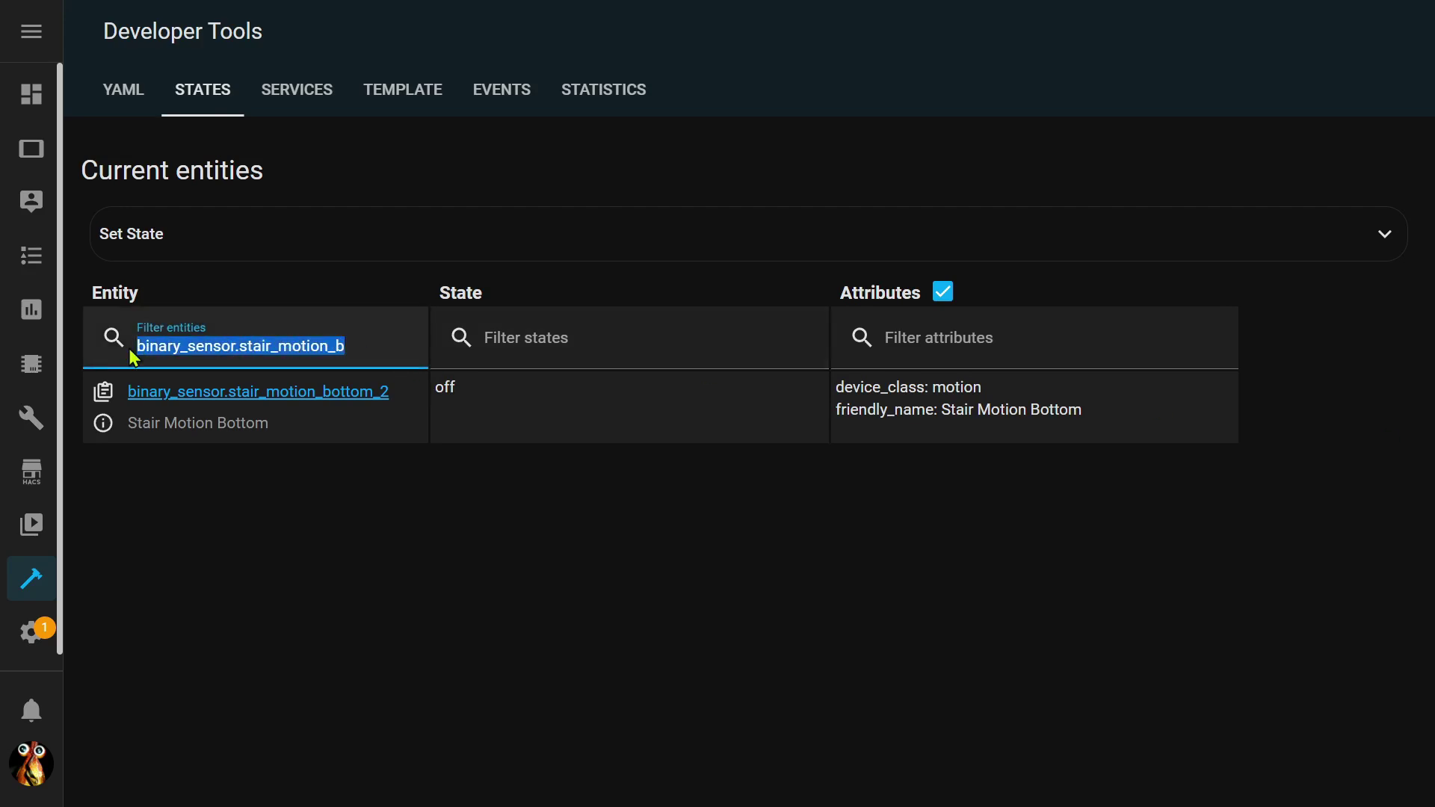
Step: Filter states to light.st and switch the Stair LEDs on and back off
type("light.d")
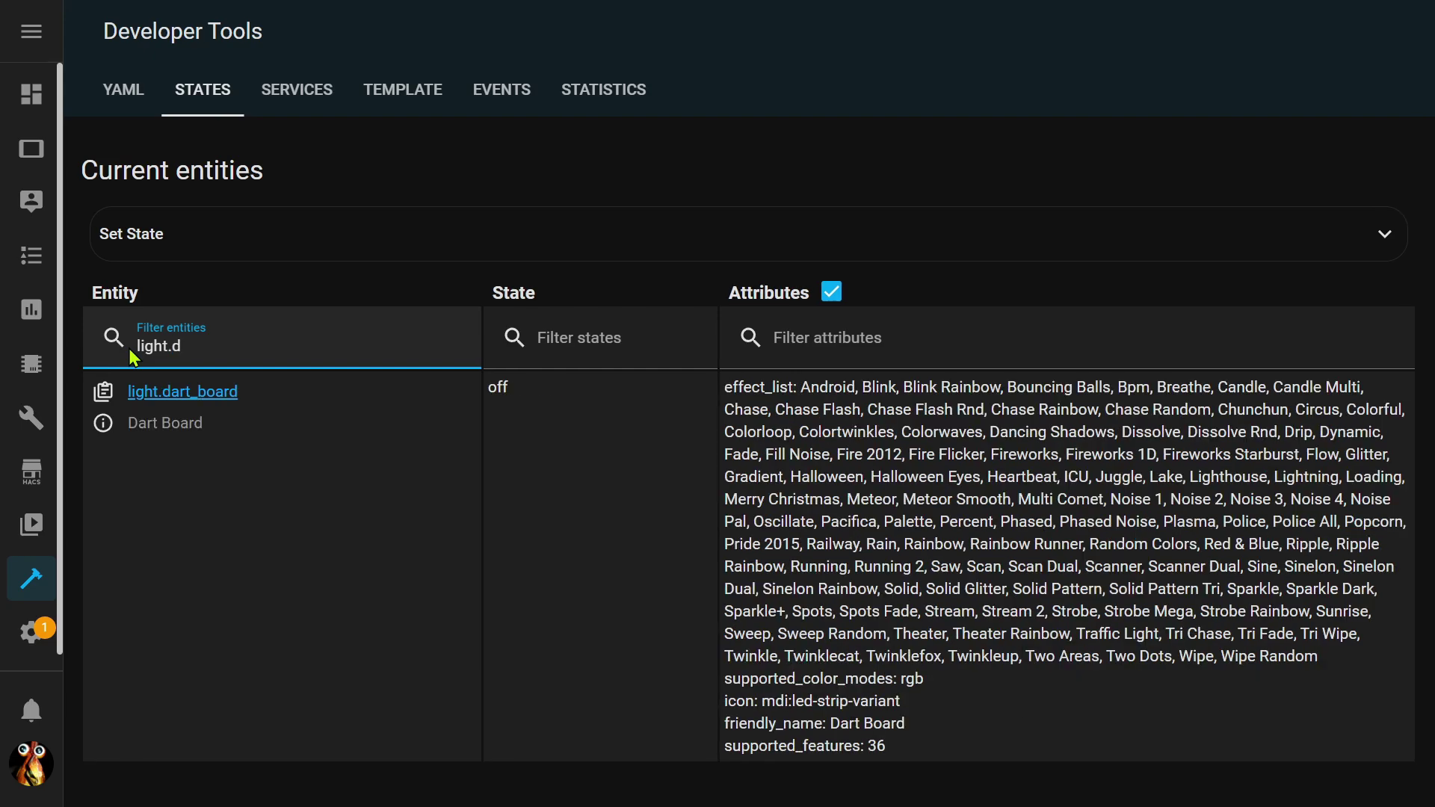
key("BackSpace")
type("st")
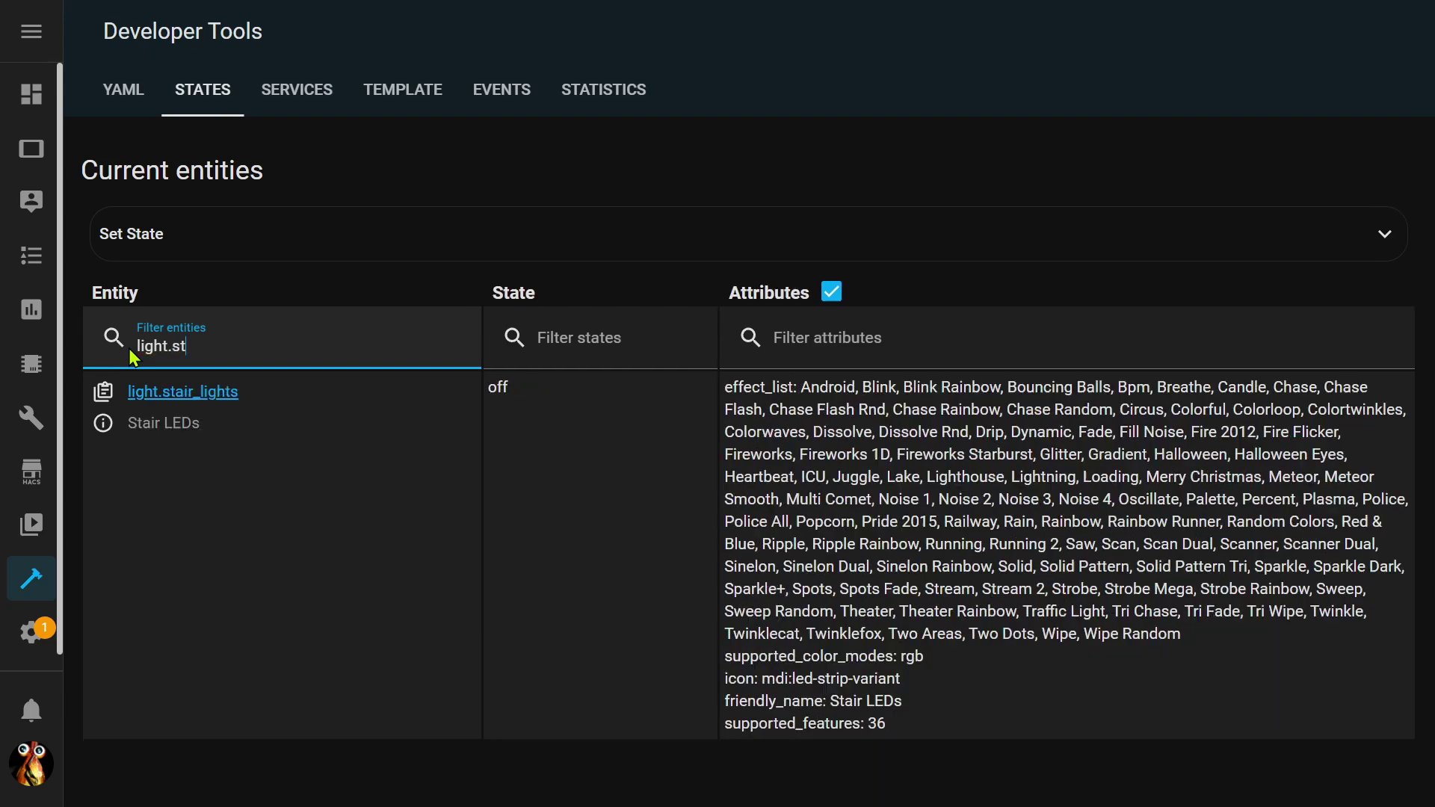
left_click(104, 424)
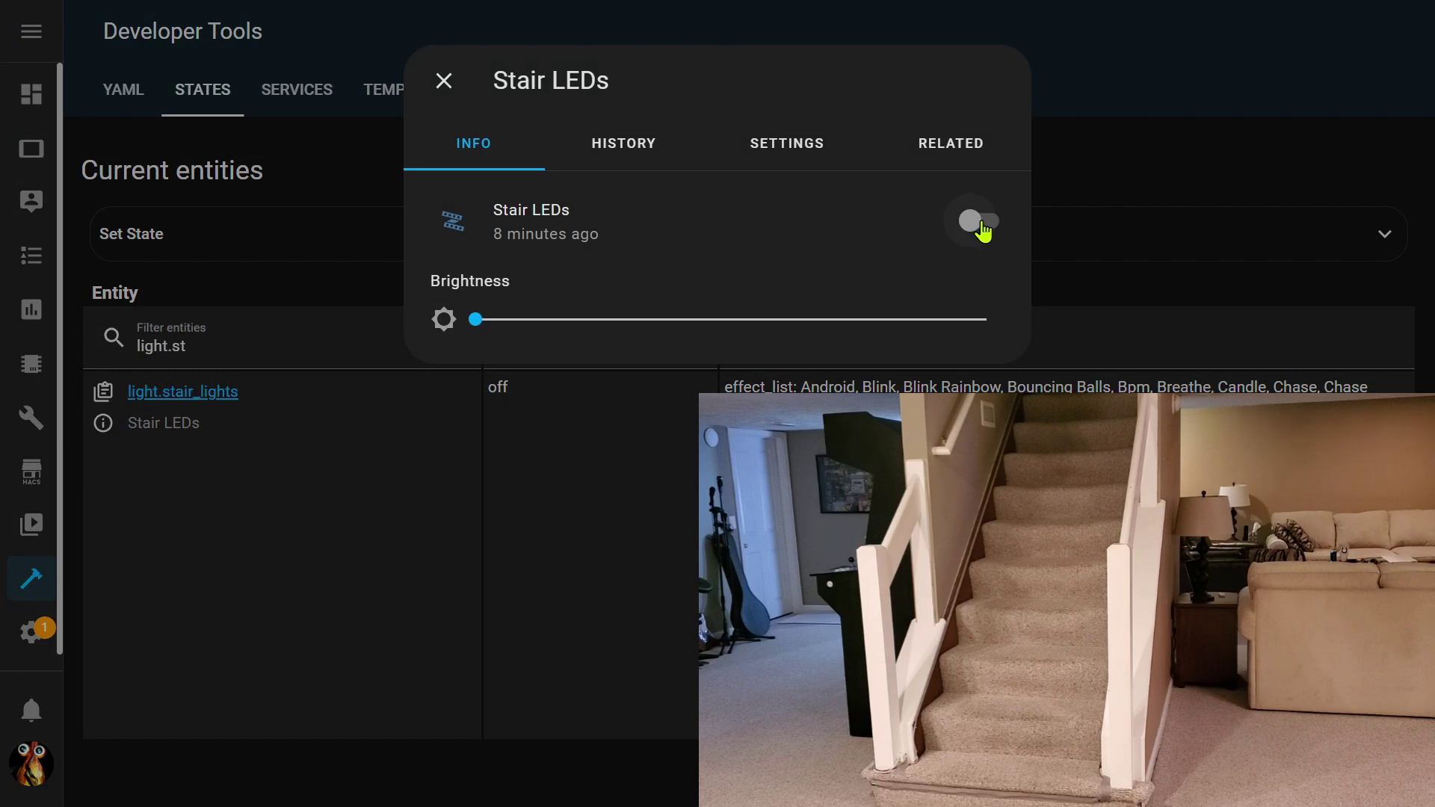
left_click(987, 228)
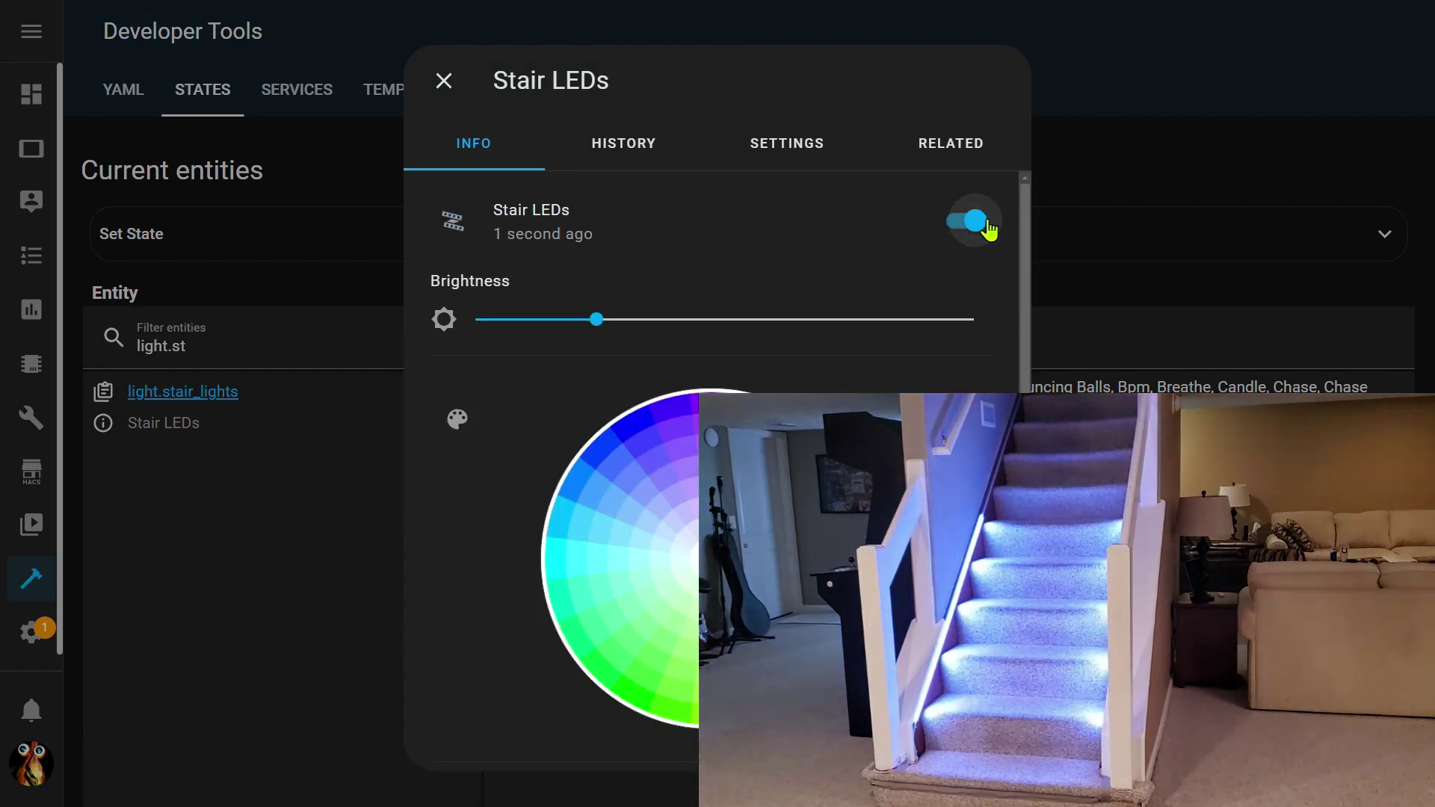
left_click(976, 228)
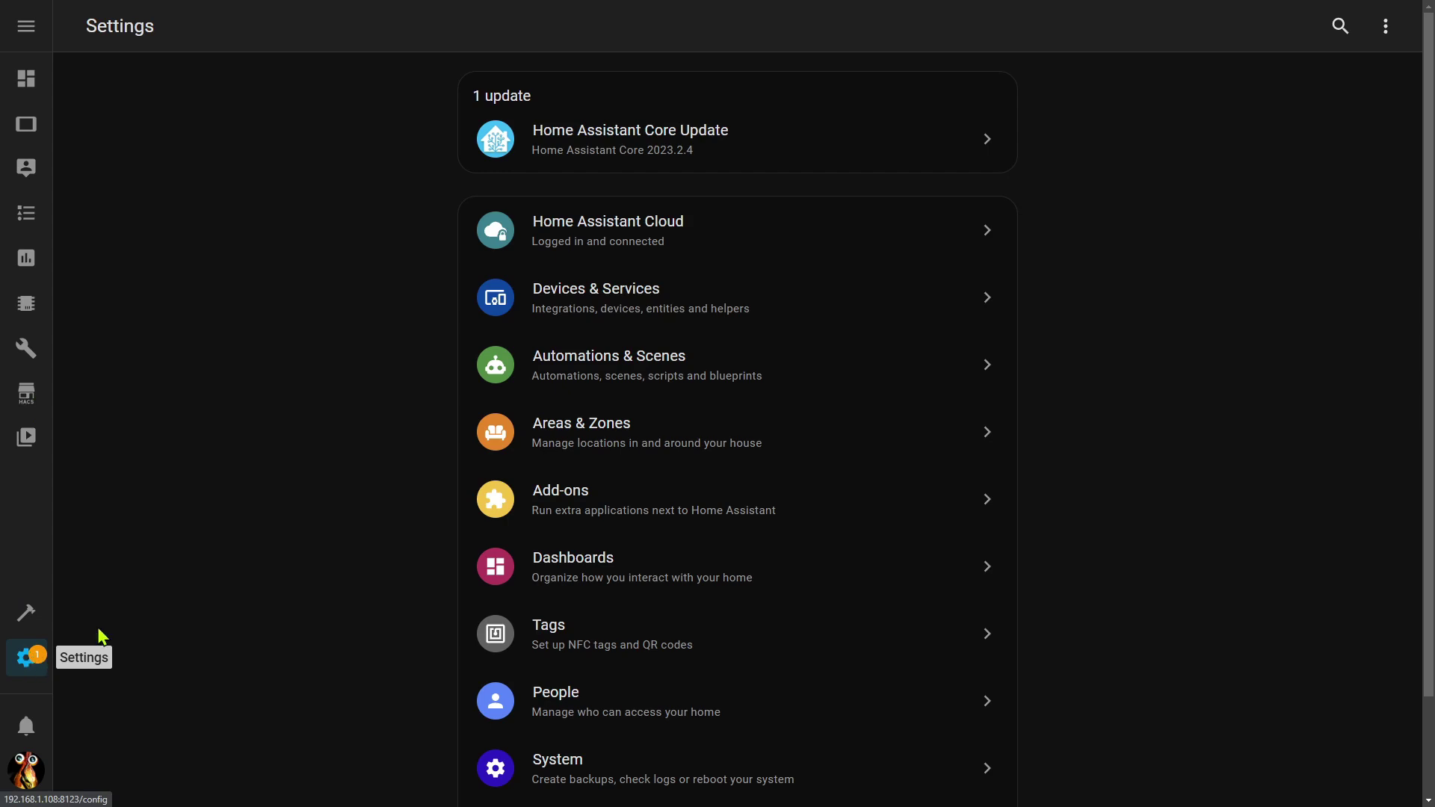
Step: Search the automations list for Bottom Motion Lights On
left_click(562, 373)
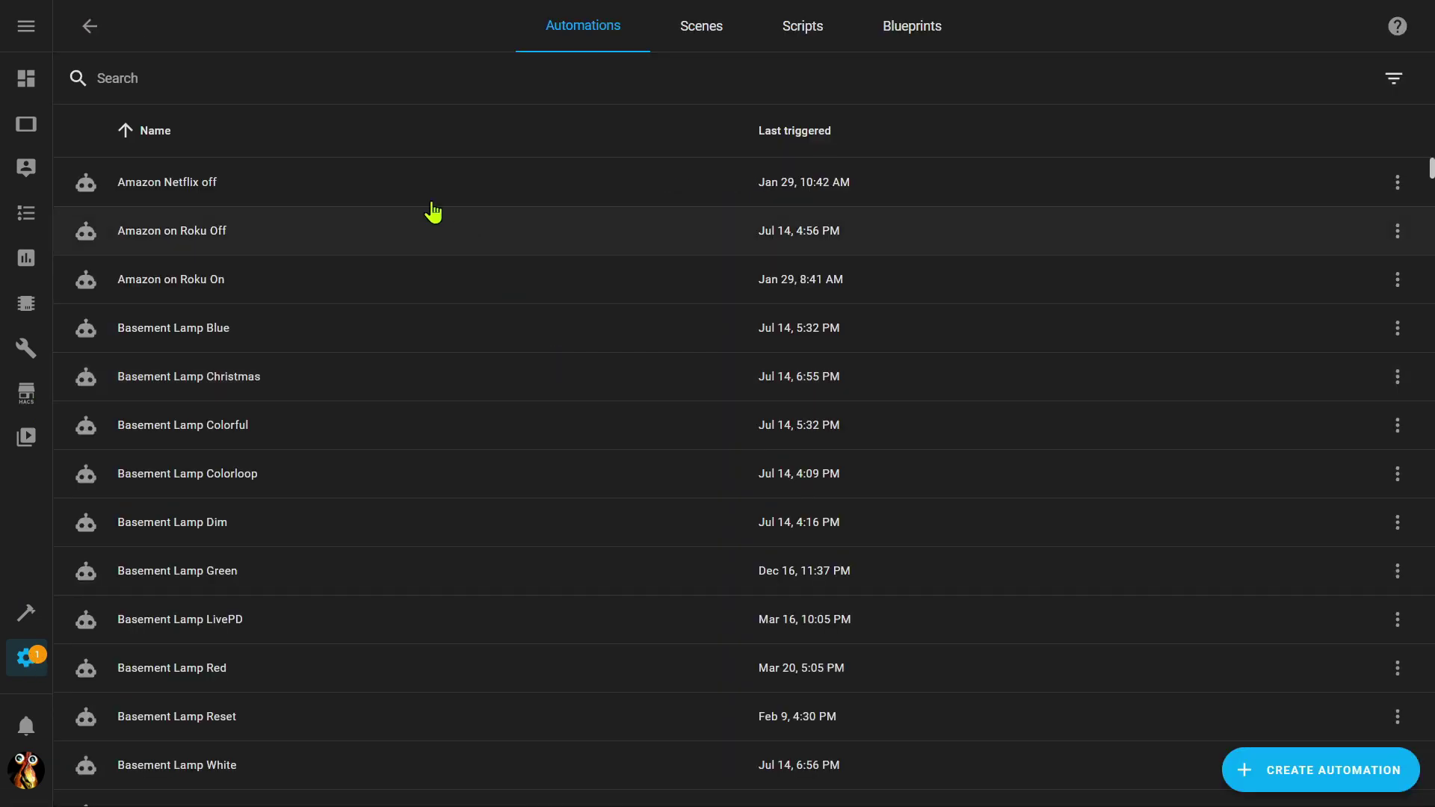
left_click(234, 84)
type("bottom motion lights on")
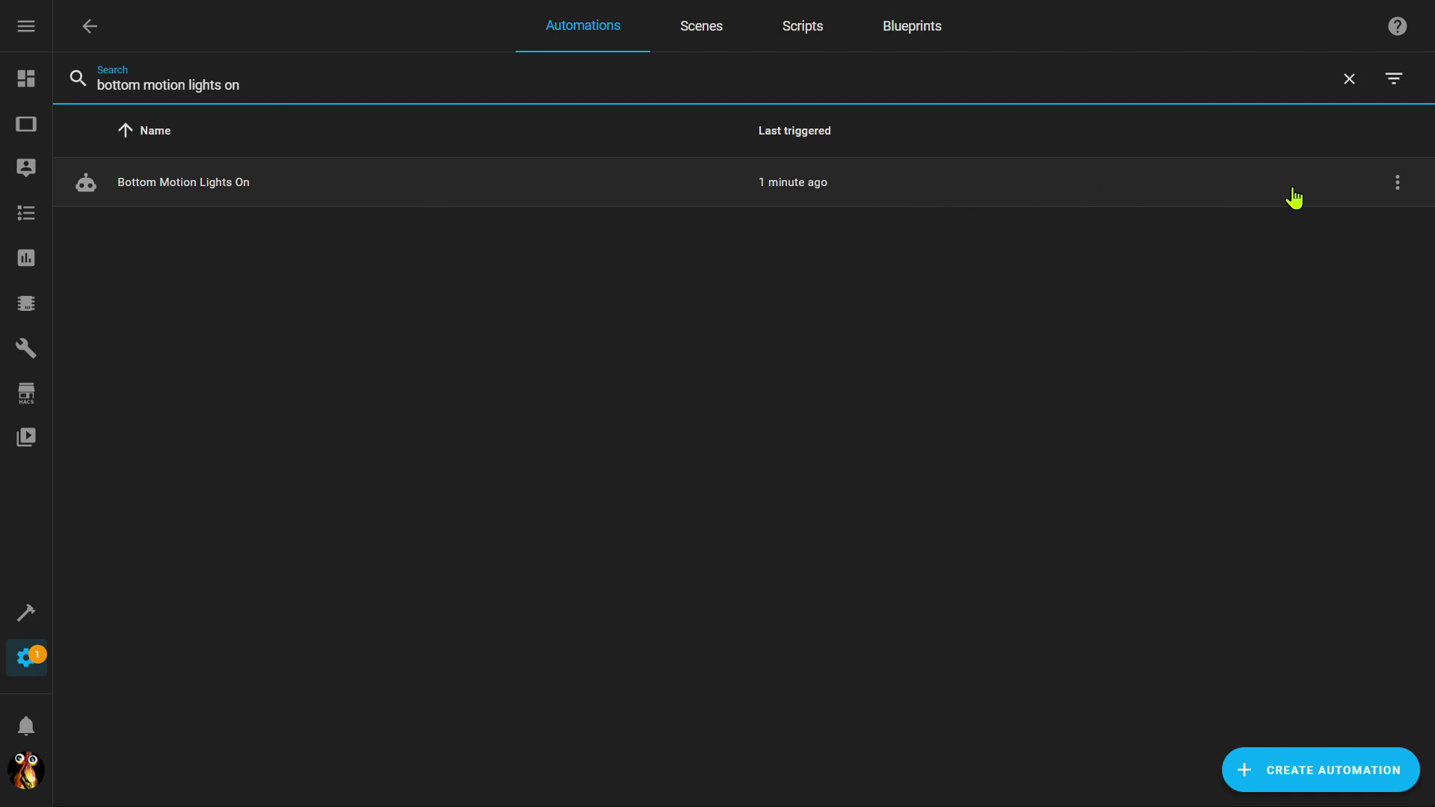
Step: Confirm in the automation's Information panel that Bottom Motion Lights On is enabled
left_click(1398, 185)
left_click(1396, 187)
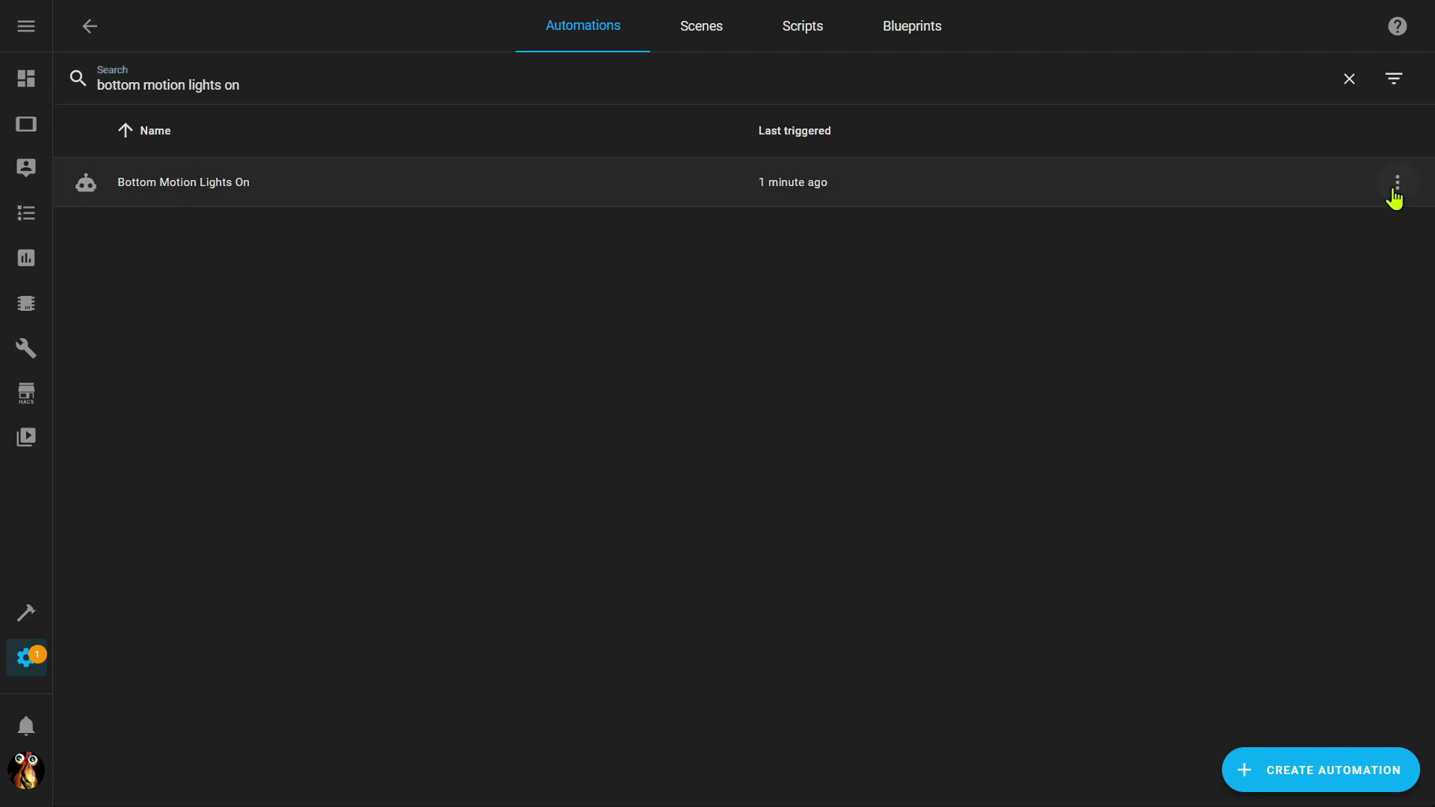
left_click(1395, 190)
left_click(1374, 239)
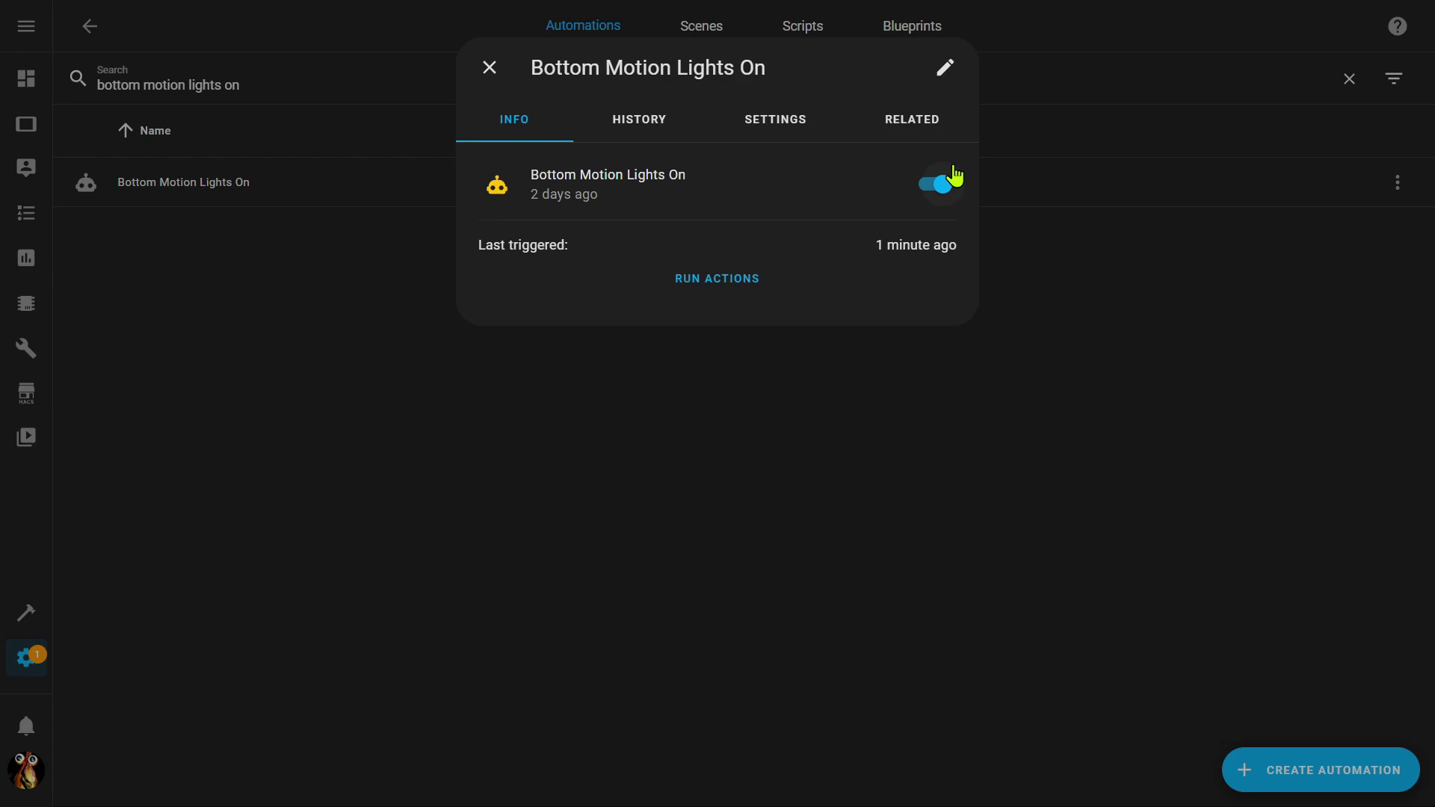
left_click(492, 69)
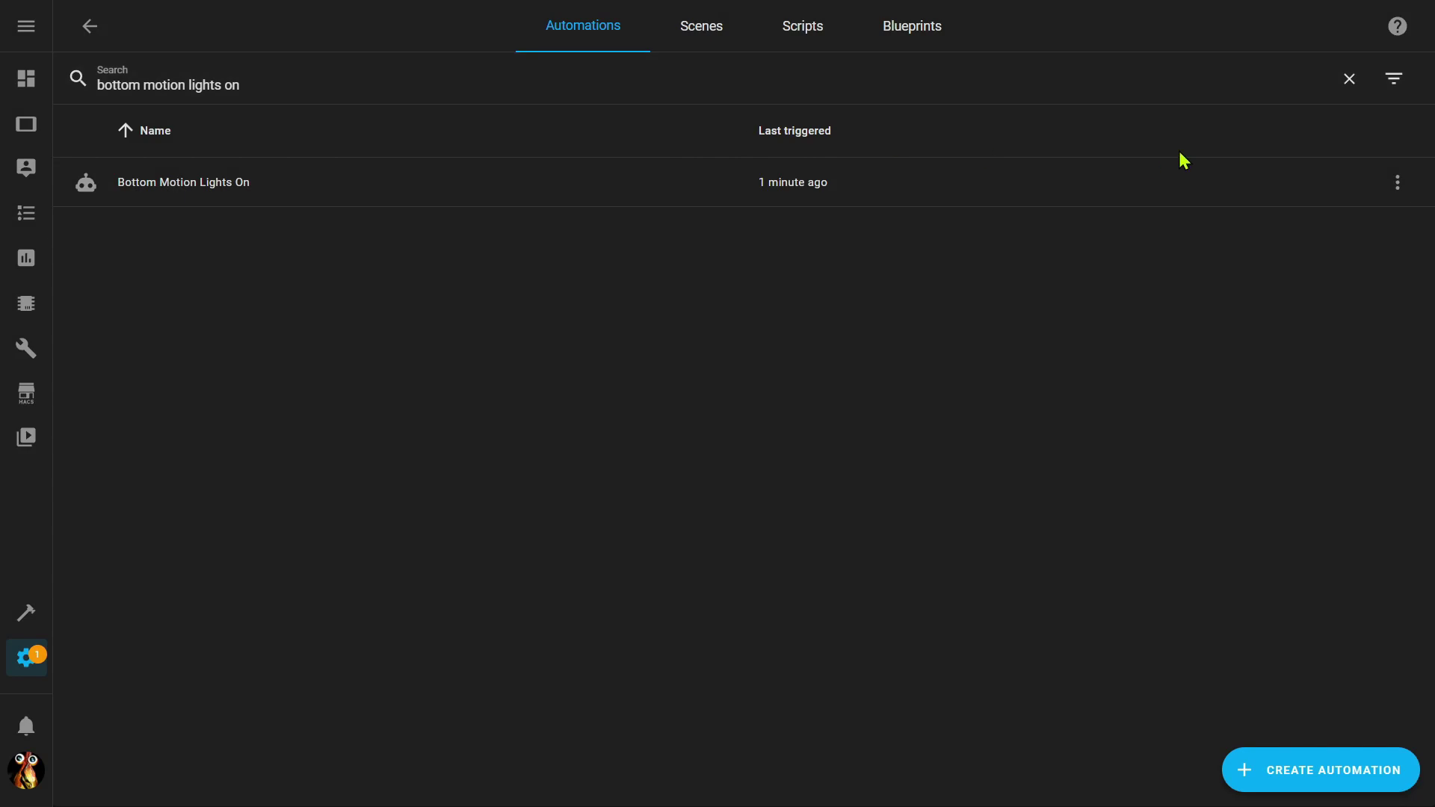
Step: Run Bottom Motion Lights On manually from its options menu, then return to Settings
left_click(1397, 183)
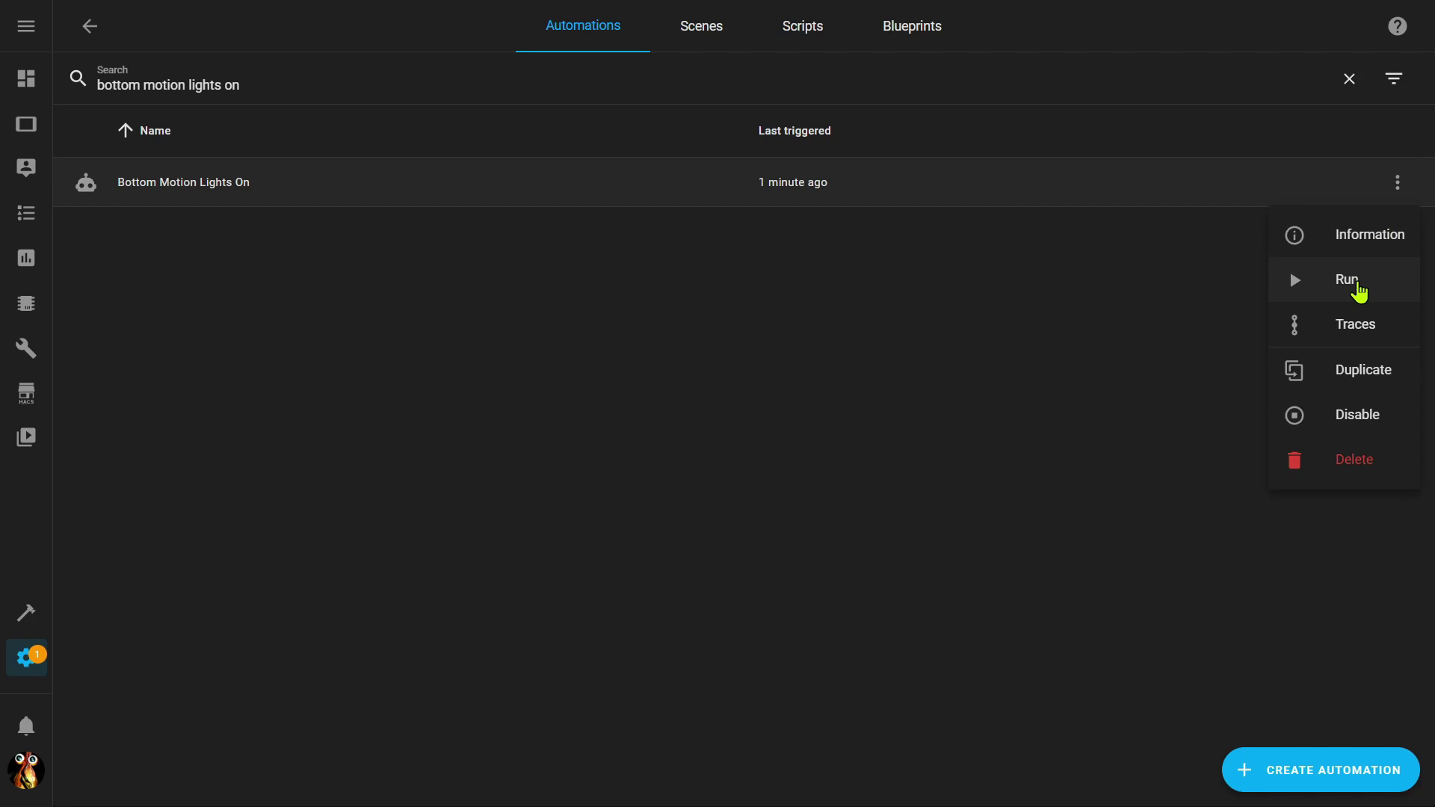
left_click(1359, 290)
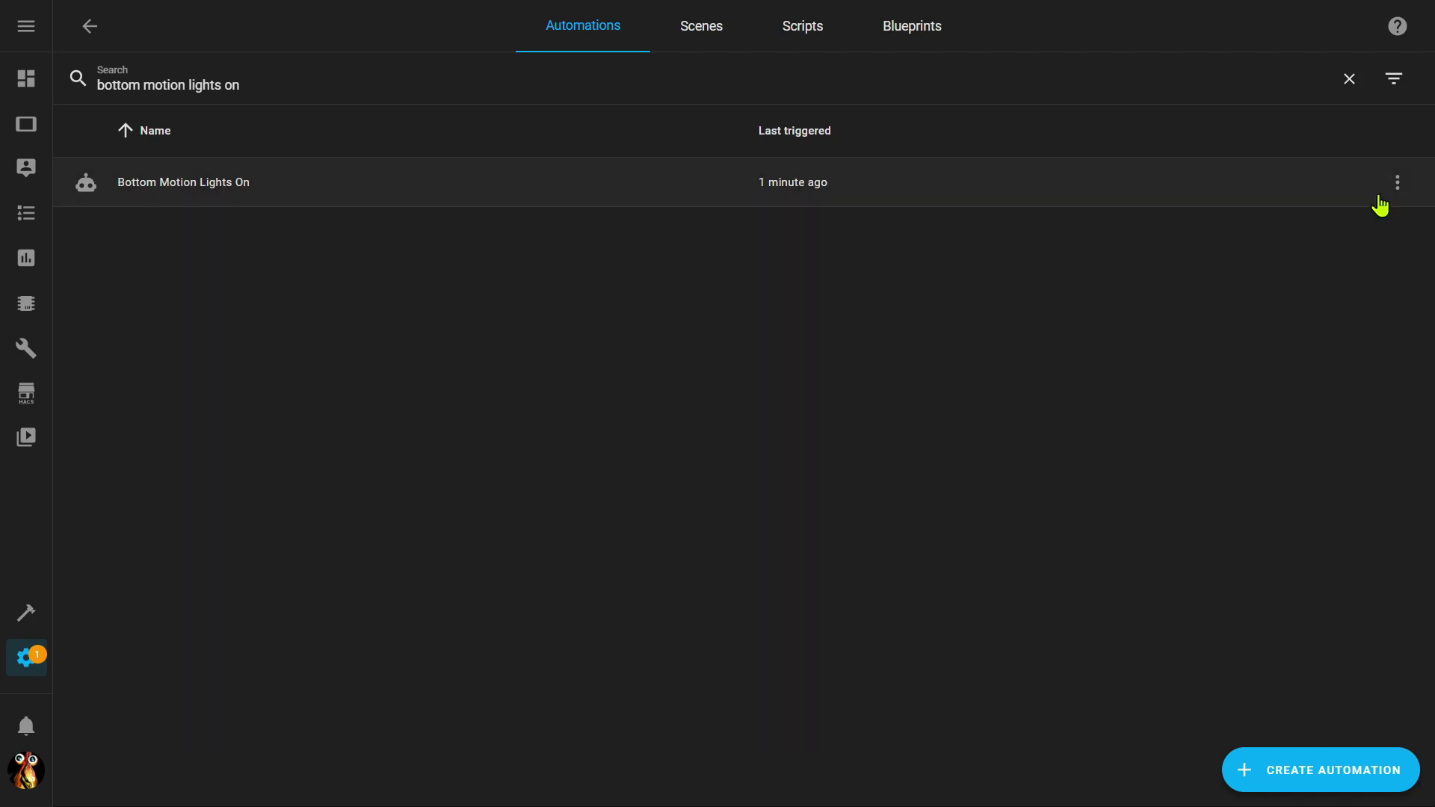
left_click(1397, 182)
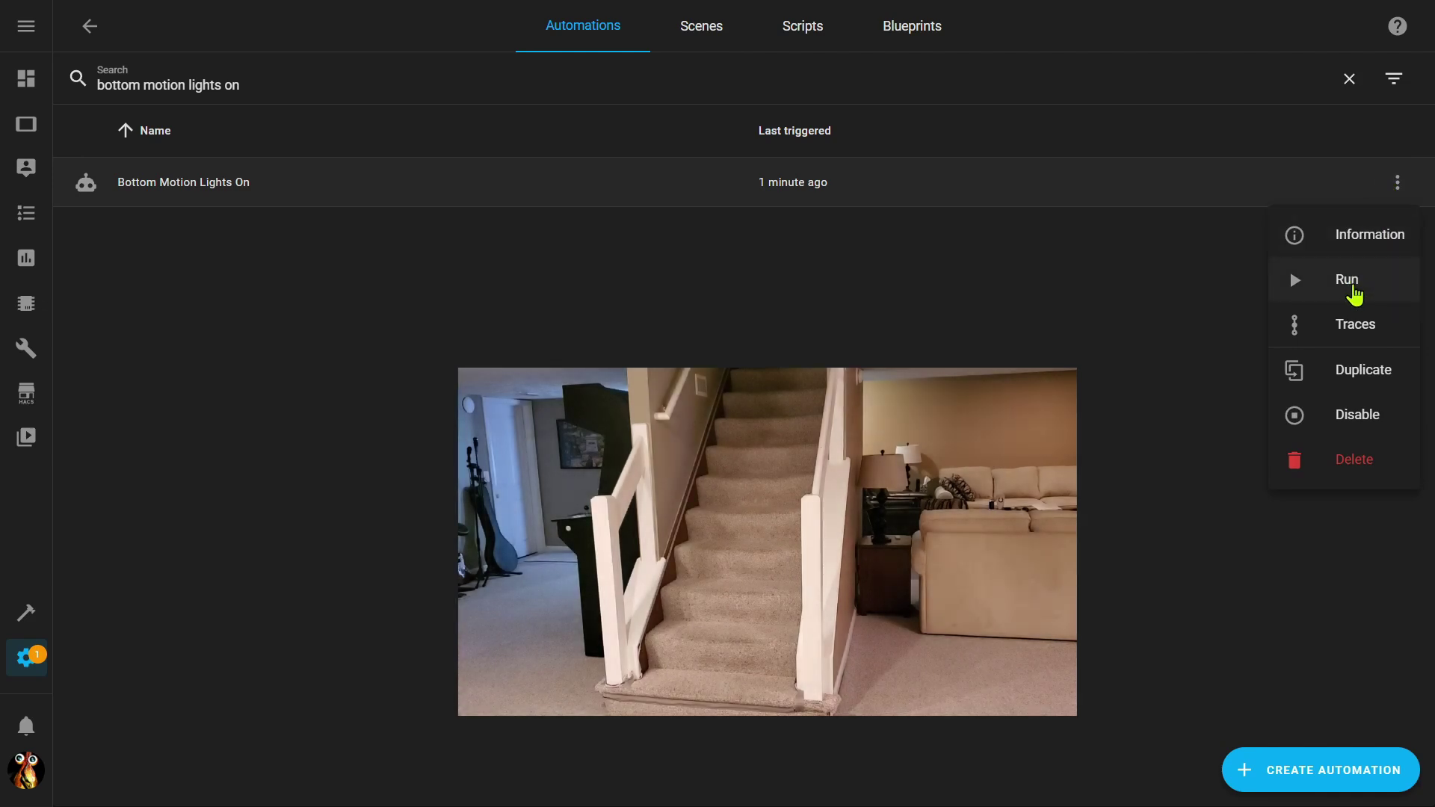
left_click(1354, 281)
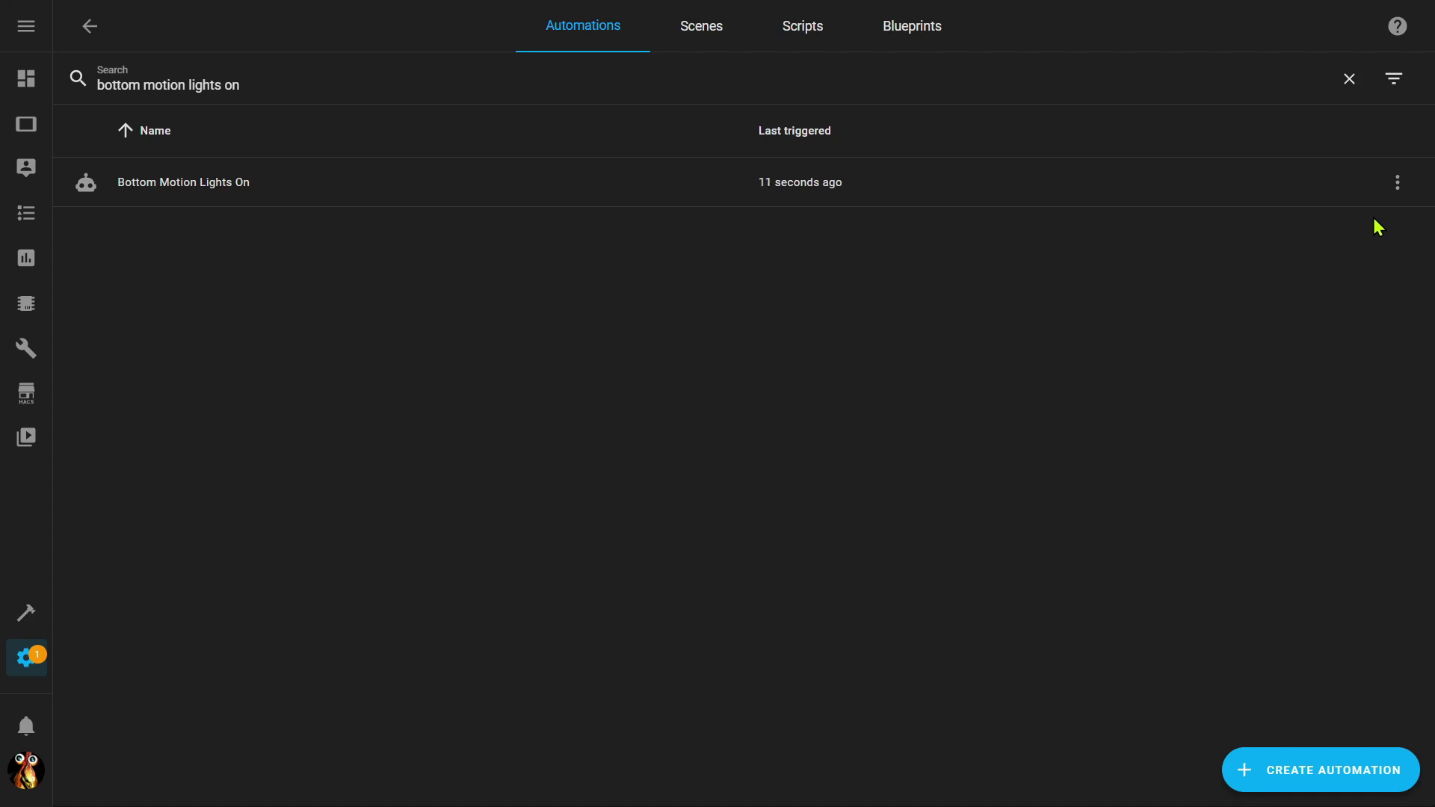
key("alt+Left")
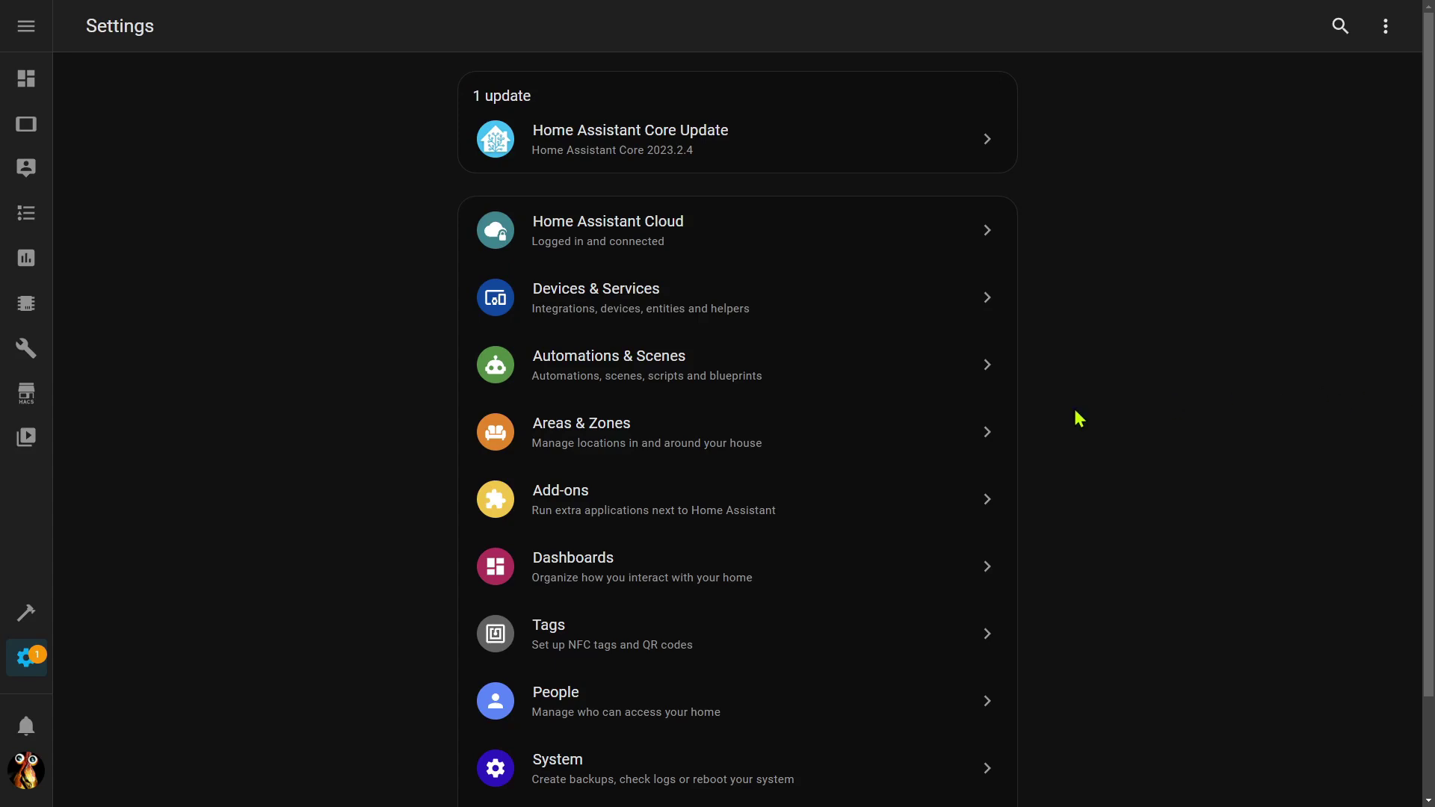
Step: In System > Logs, clear the old issues and refresh to load the new errors
left_click(562, 768)
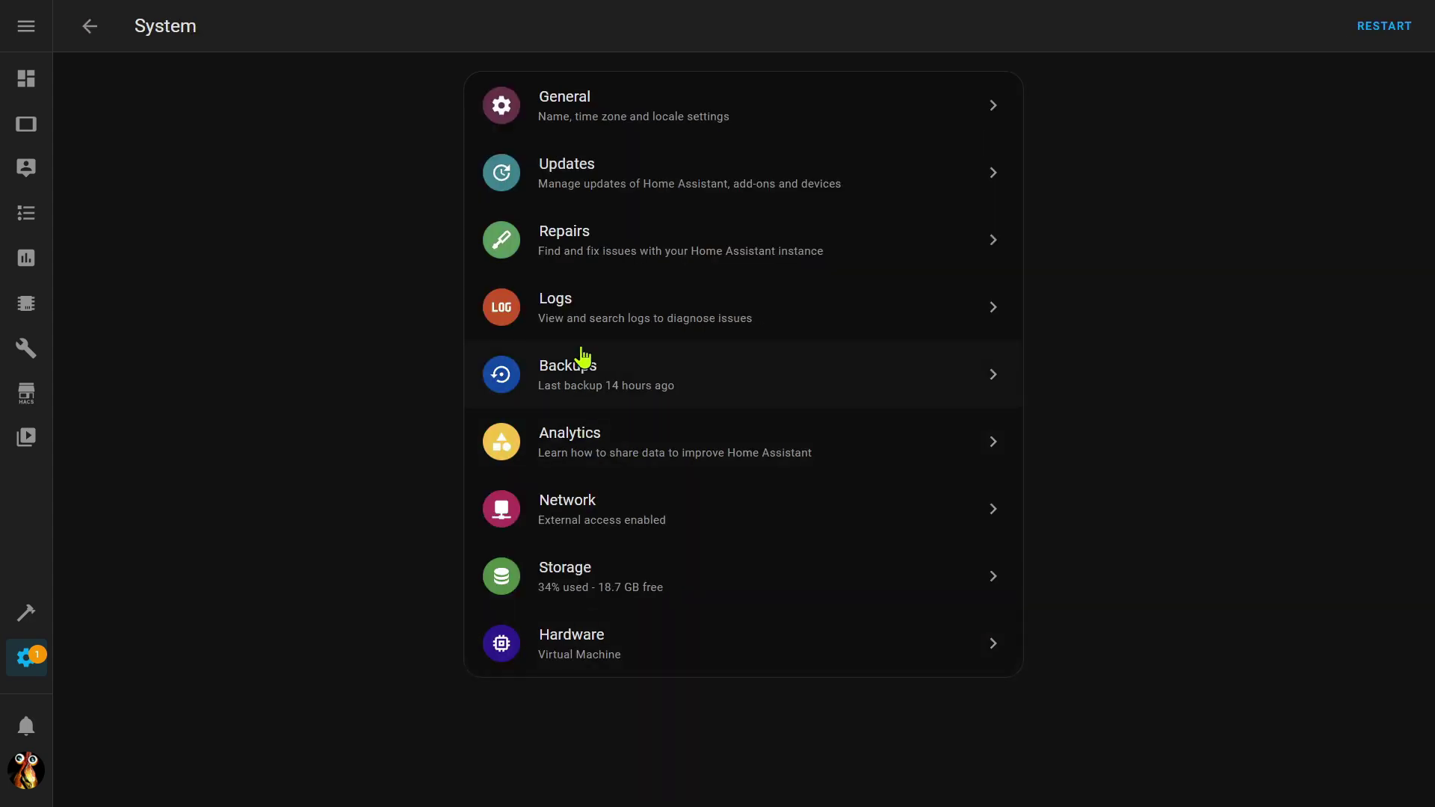
left_click(580, 303)
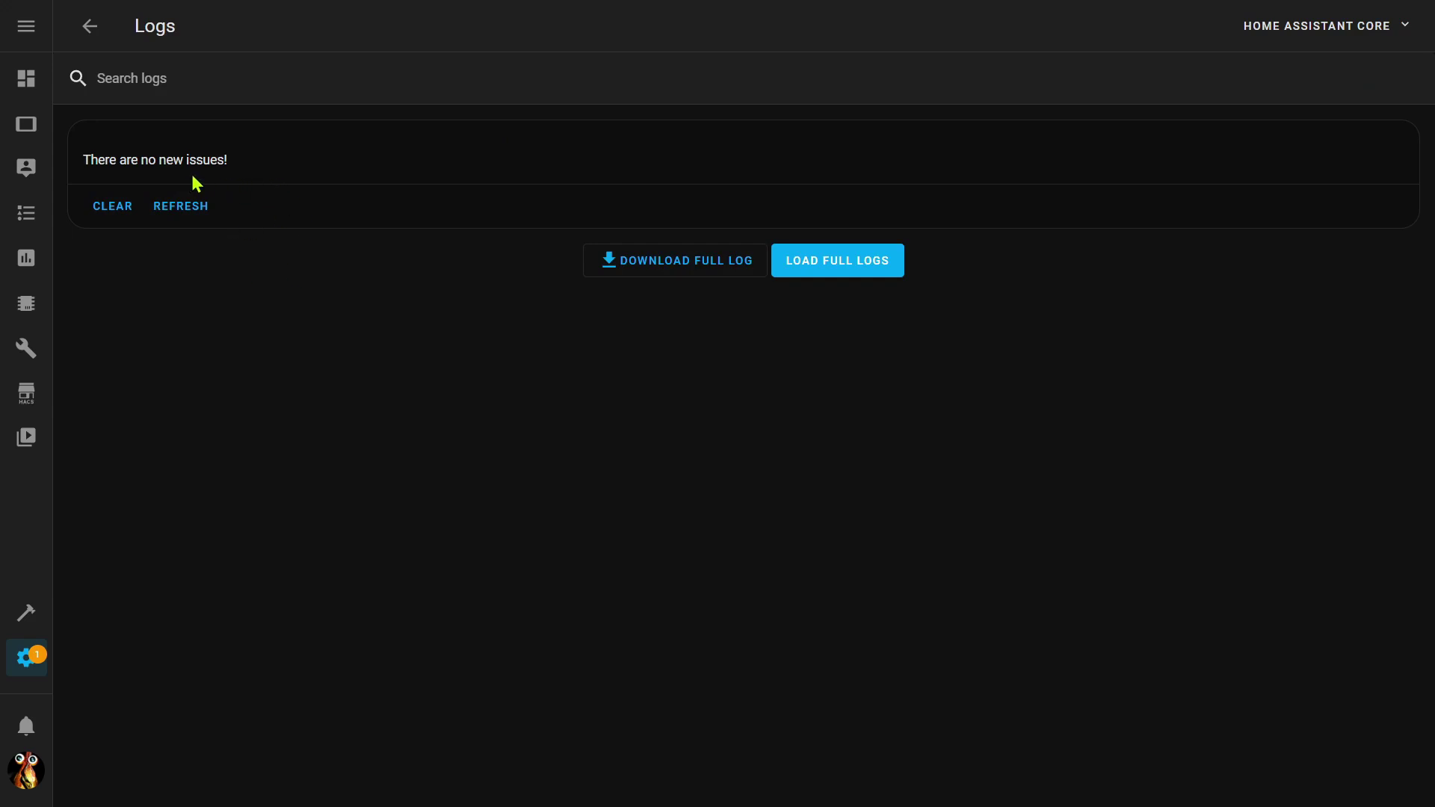
left_click(114, 209)
left_click(180, 206)
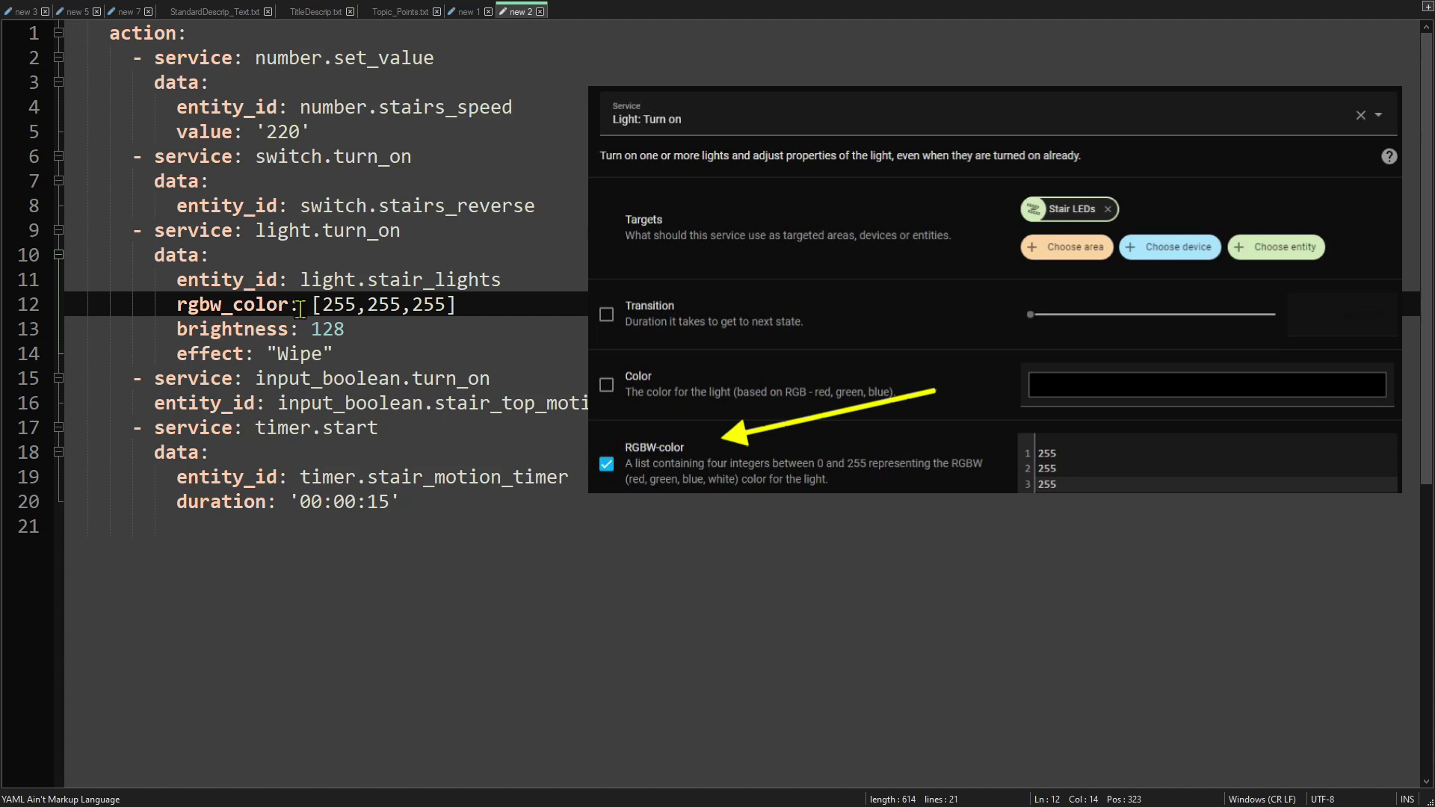
Step: Delete the w in rgbw_color on line 12 so it reads rgb_color
left_click(214, 307)
key("Delete")
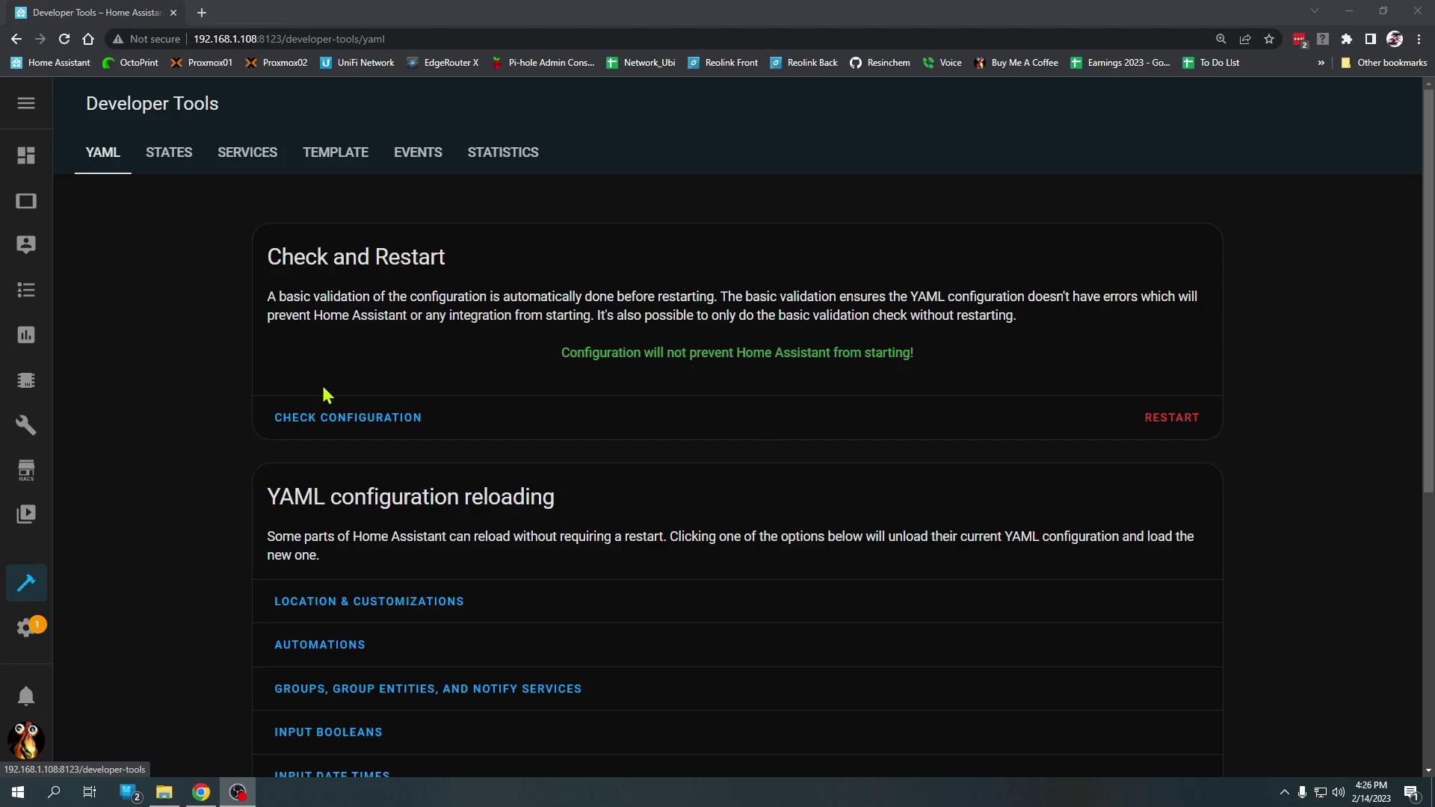
Step: Check the configuration is valid and reload the automations YAML
left_click(352, 423)
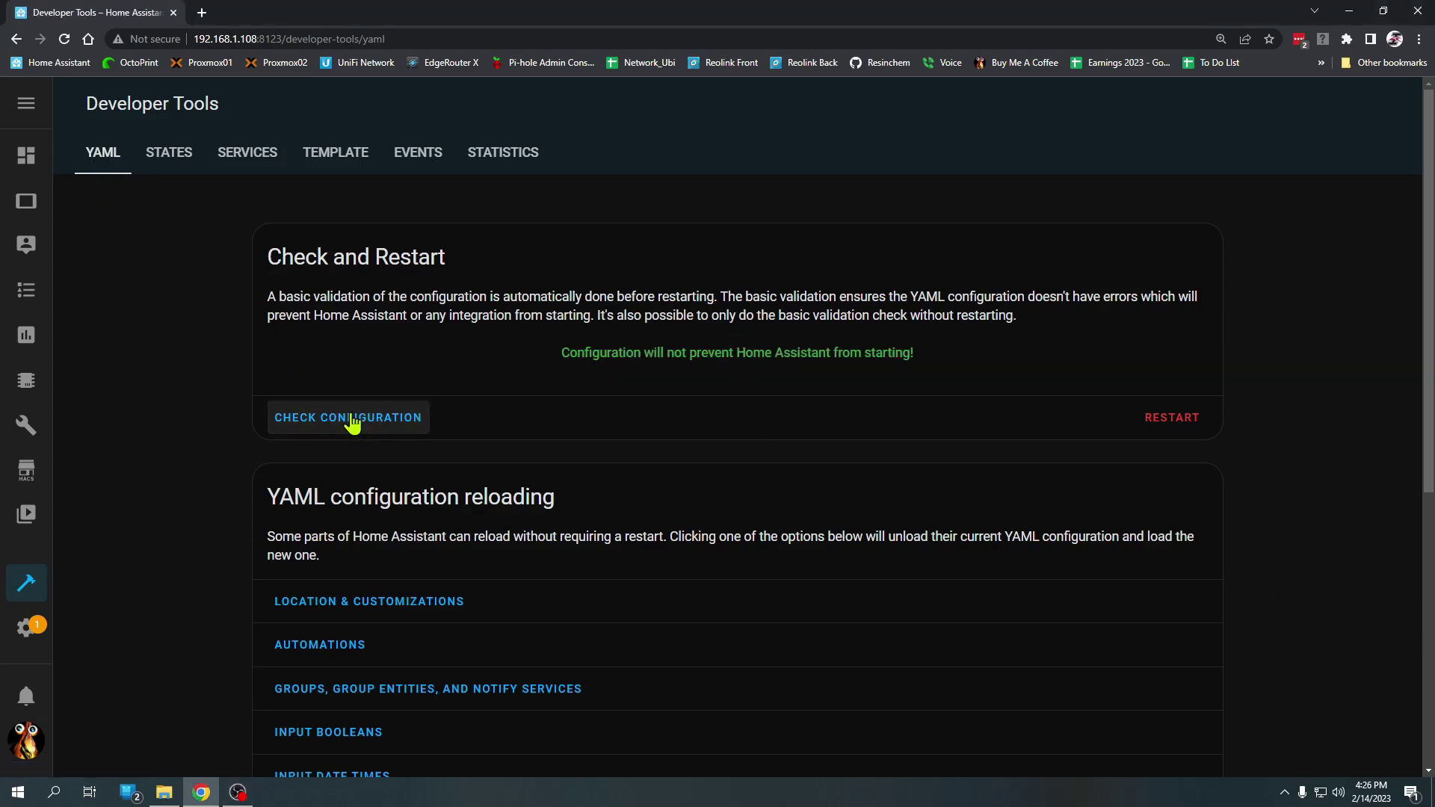
left_click(326, 647)
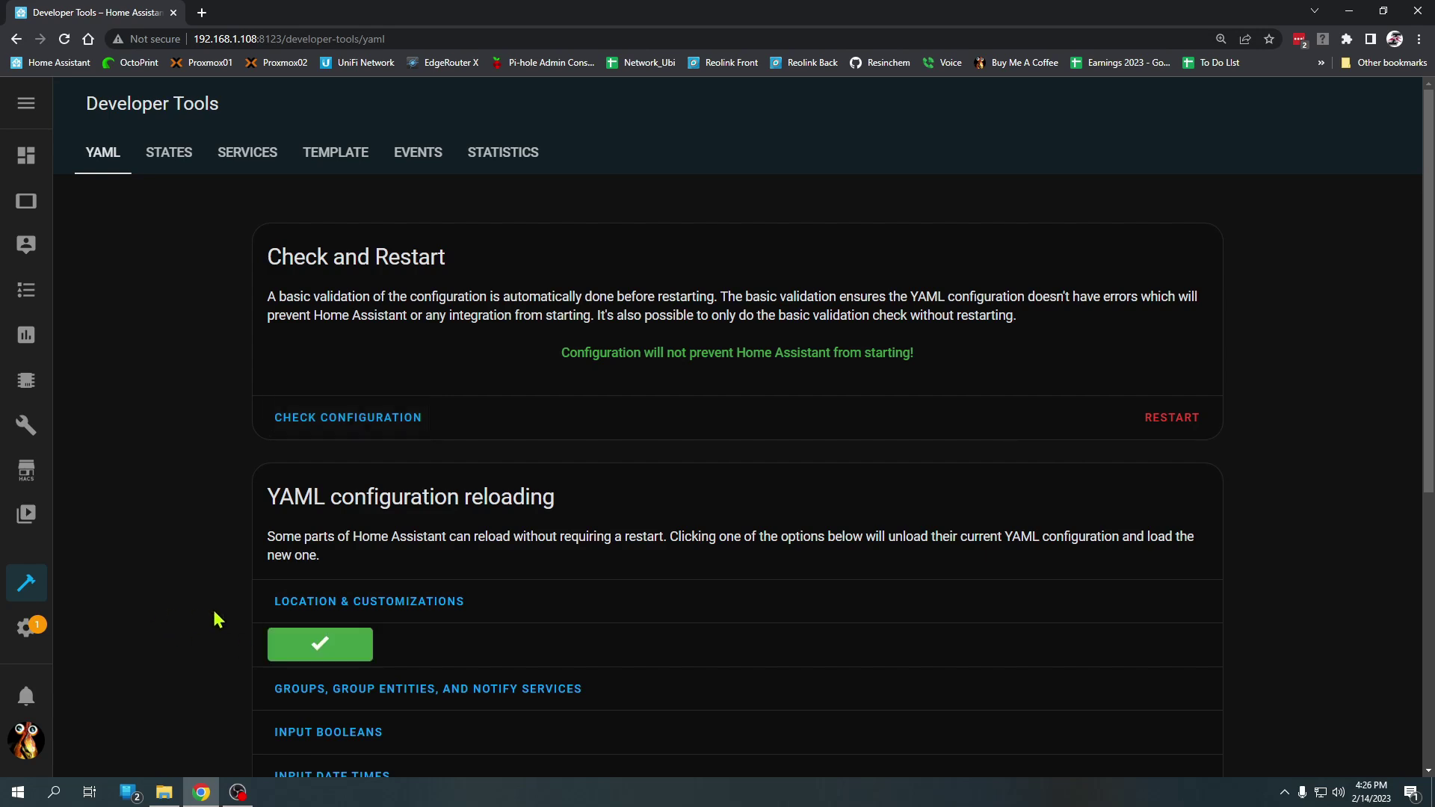
left_click(26, 628)
Step: Clear the System logs to show no new issues, then open the Automations list
scroll(655, 610, "down", 3)
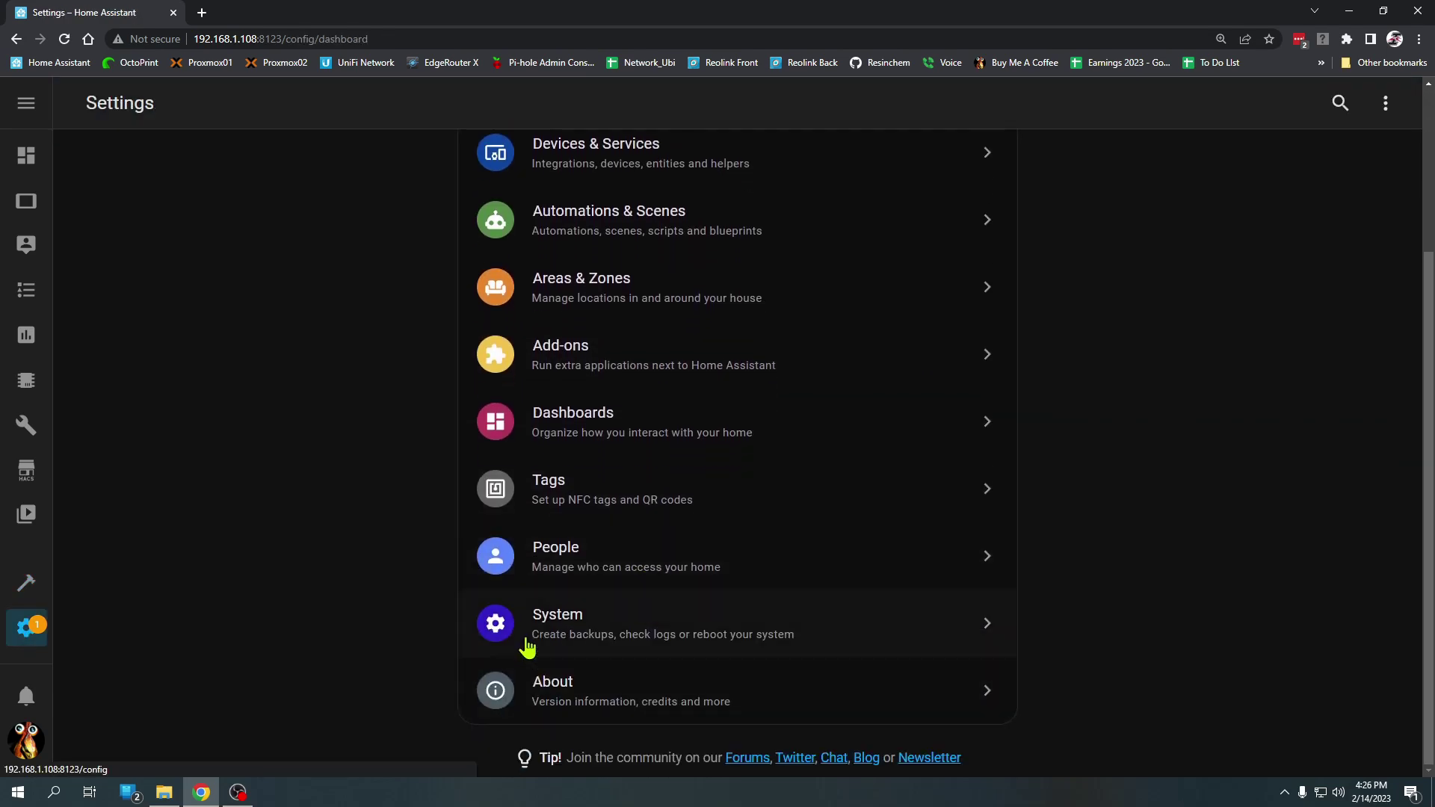
left_click(533, 649)
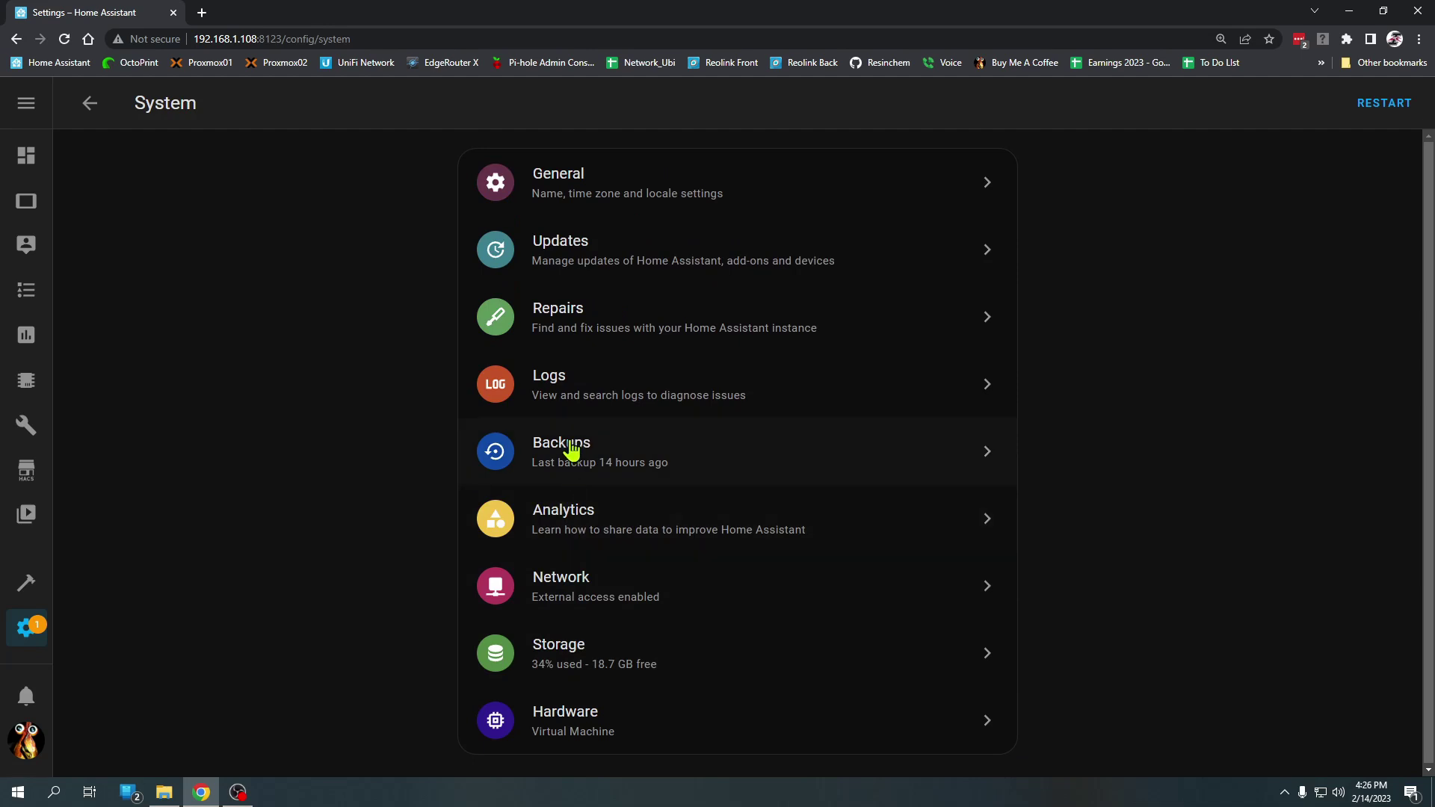
left_click(562, 400)
left_click(111, 370)
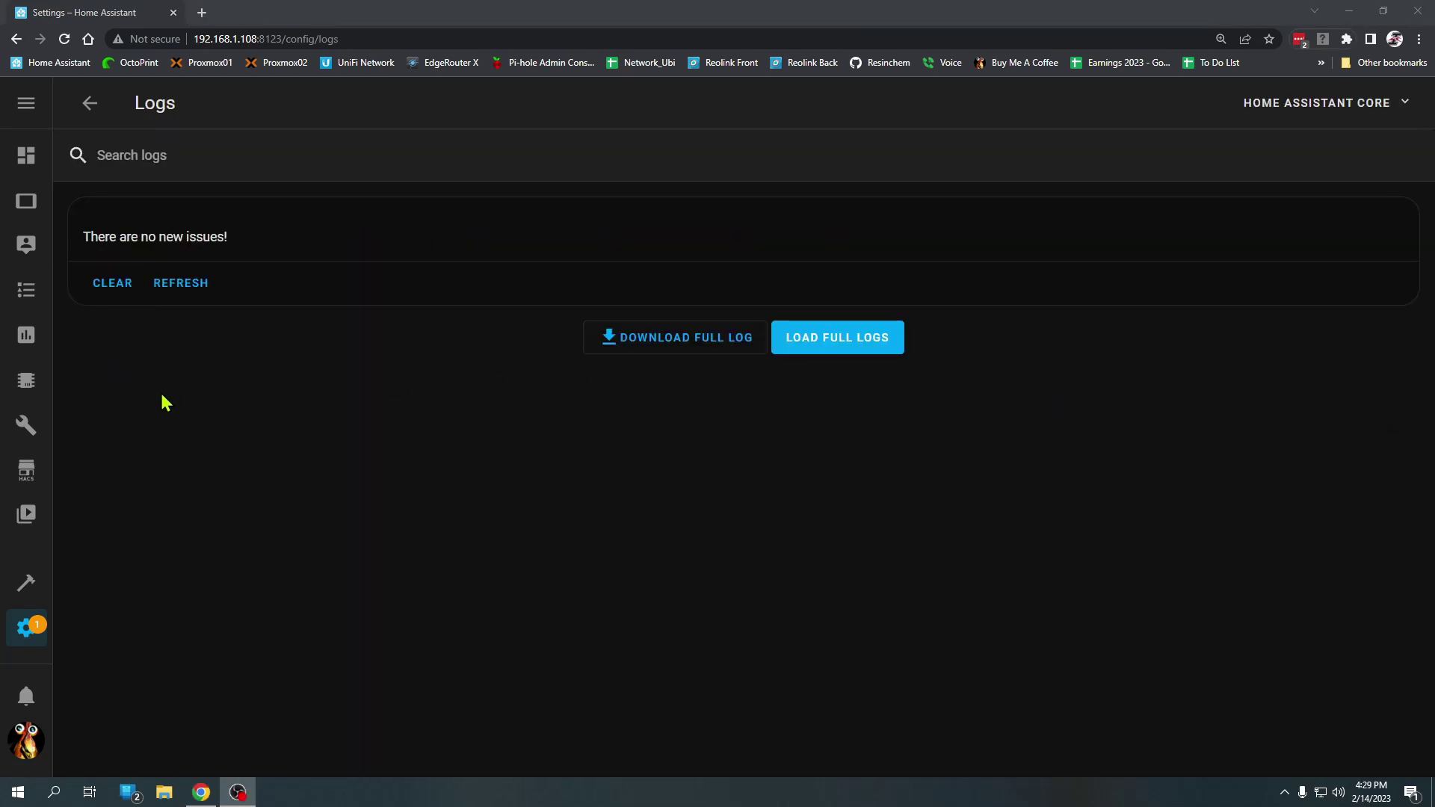
left_click(27, 629)
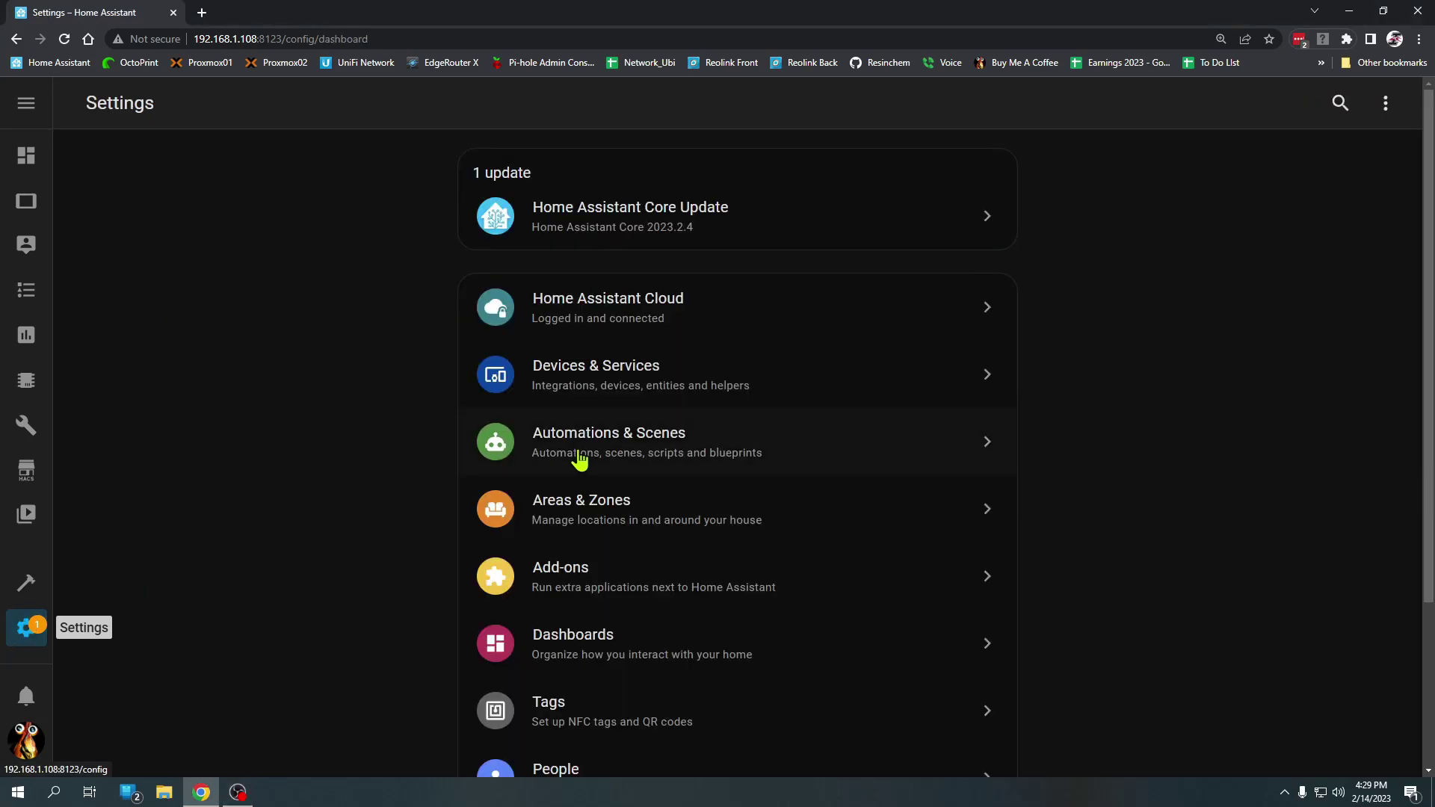
left_click(615, 447)
Step: Search 'bottom motion lights on', run that automation from its menu, then clear the search
left_click(191, 155)
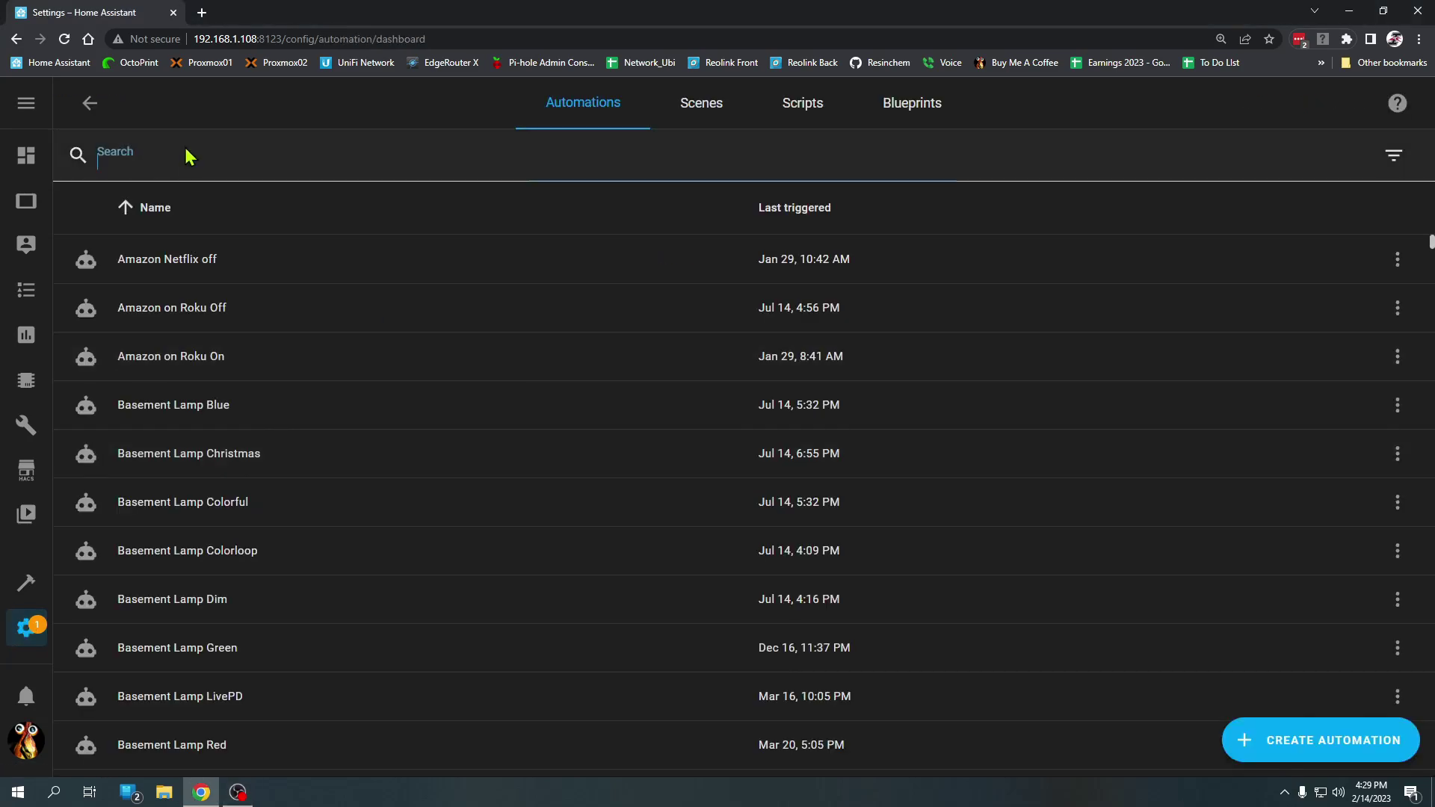
type("bottom motion lights on")
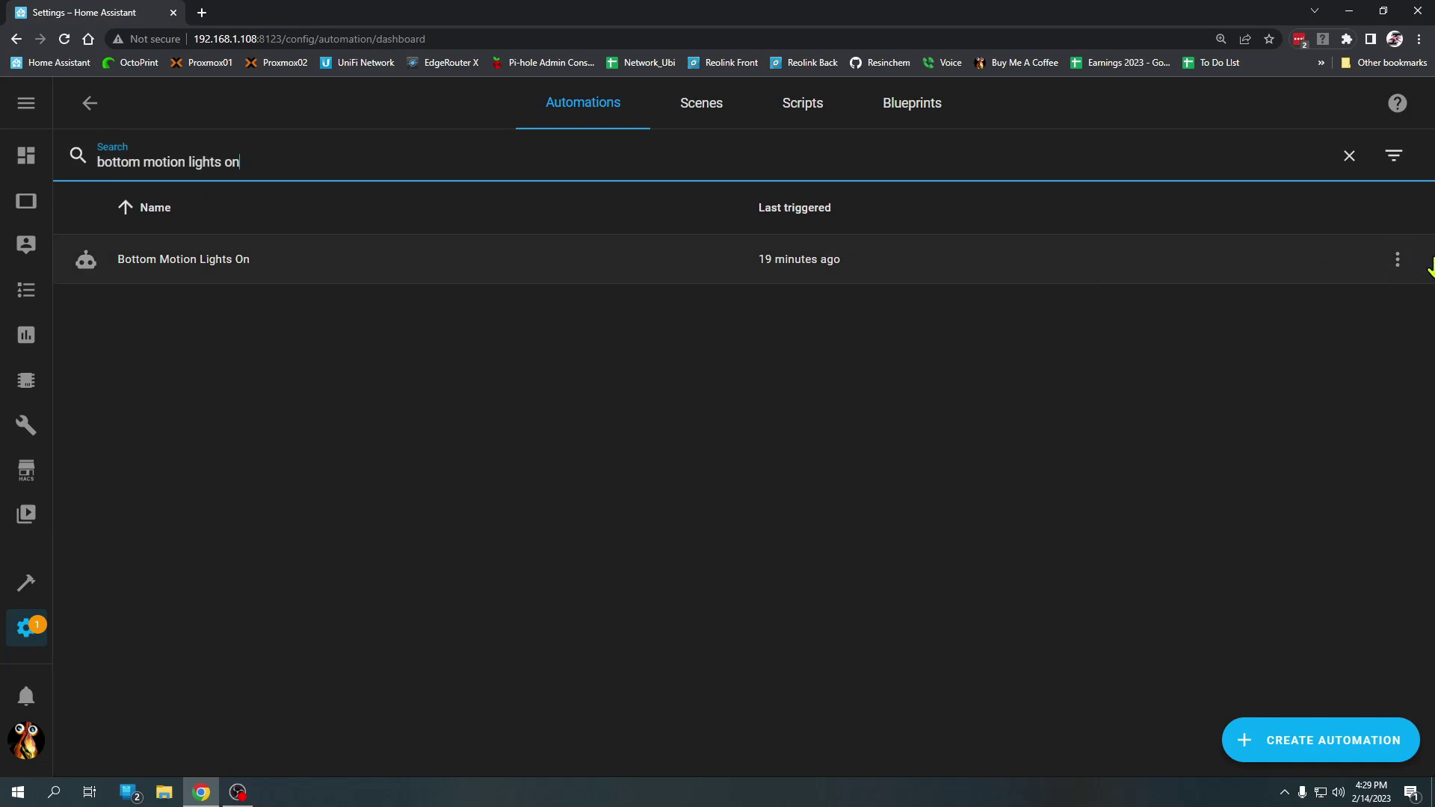
left_click(1395, 261)
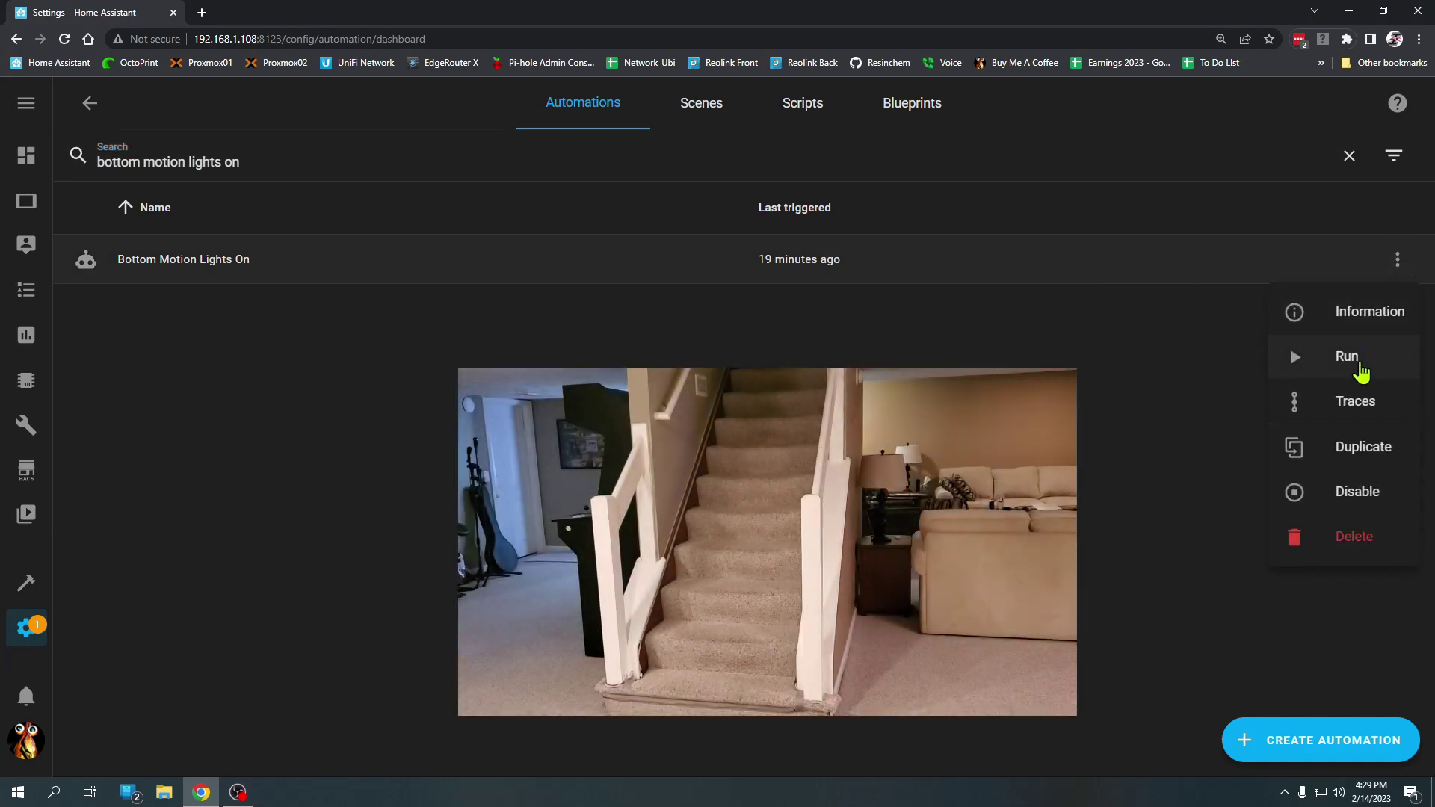
left_click(1347, 357)
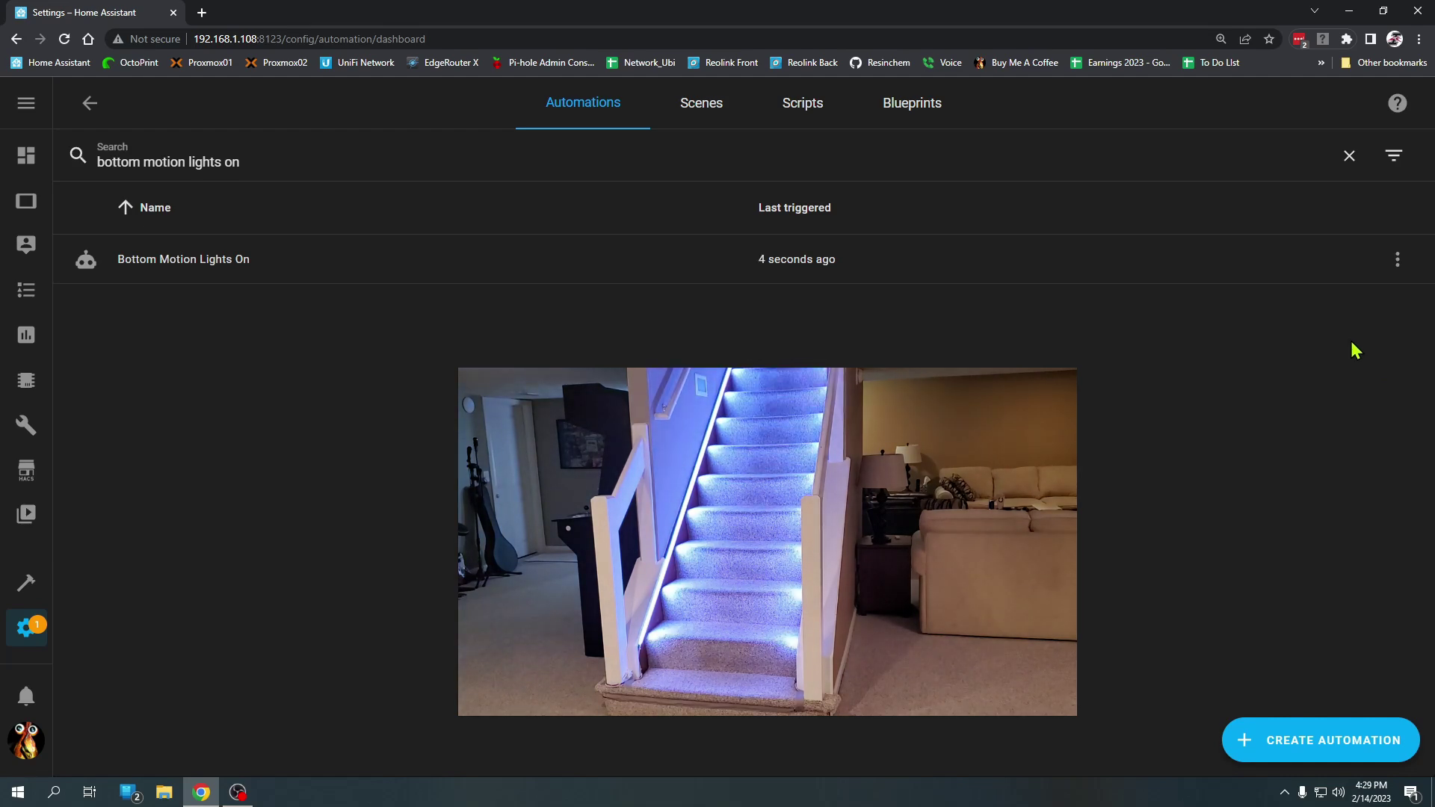
left_click(1336, 172)
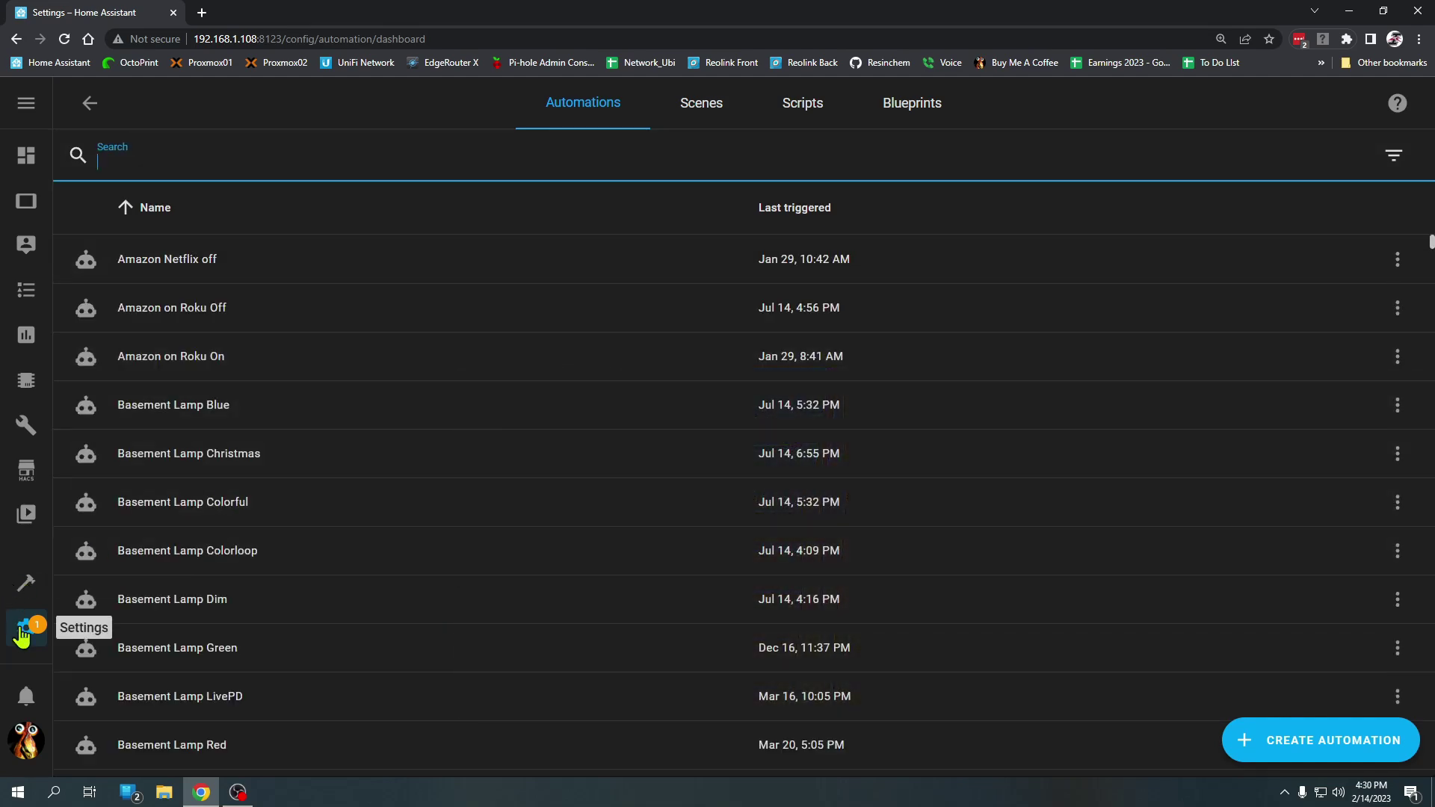
left_click(27, 628)
Step: Refresh the System logs to confirm no new issues after the automation run
scroll(649, 631, "down", 3)
scroll(649, 631, "up", 2)
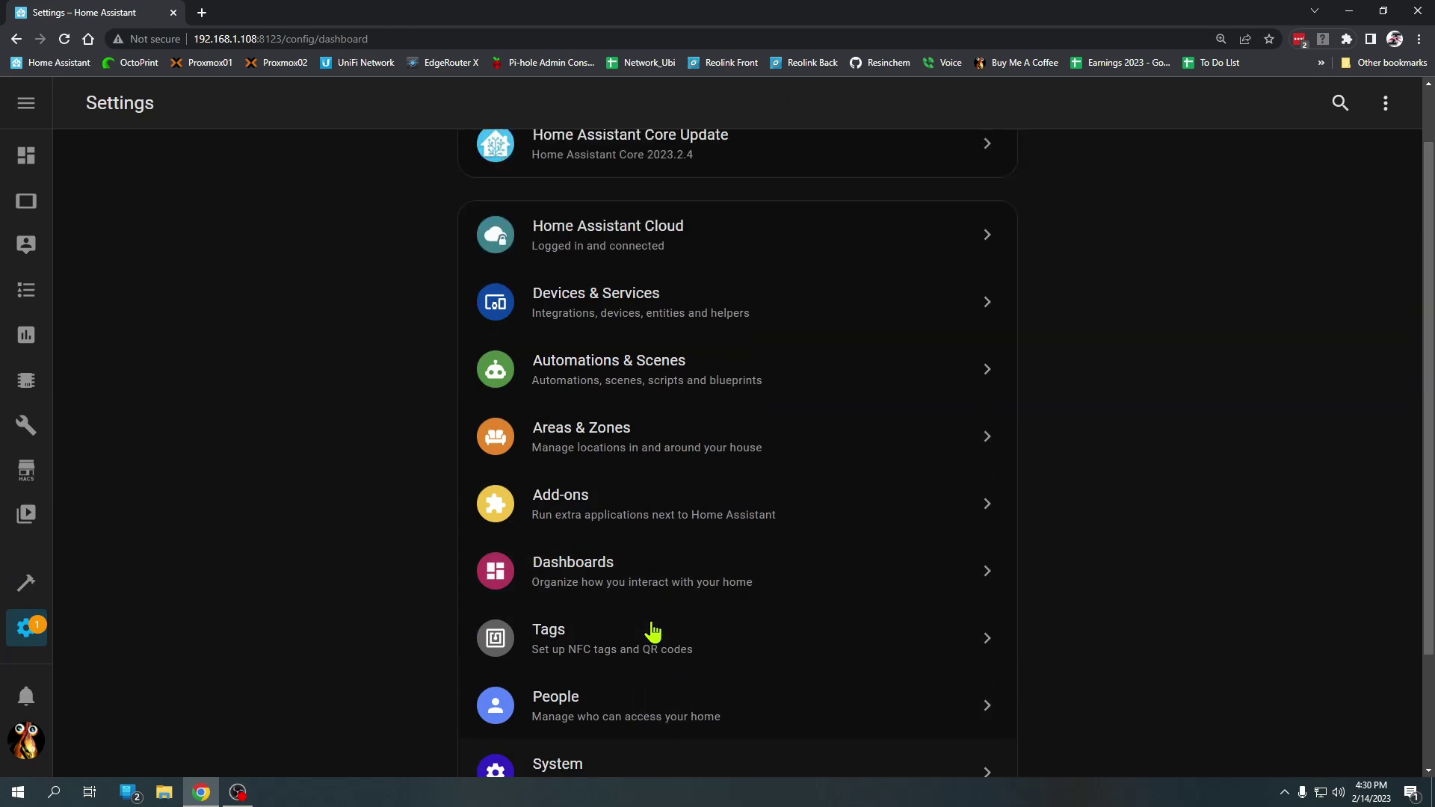
scroll(643, 642, "down", 1)
left_click(614, 687)
left_click(577, 397)
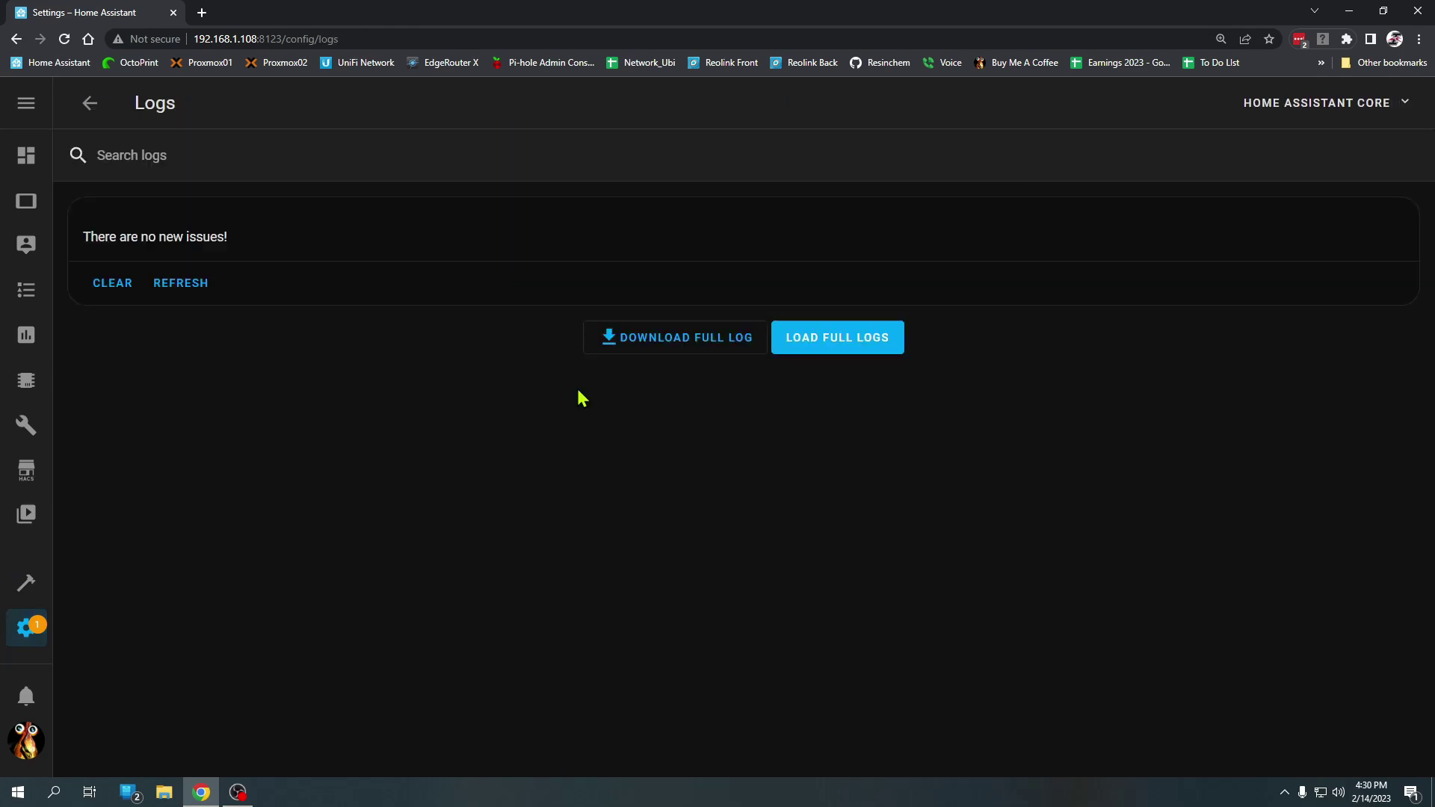
left_click(174, 293)
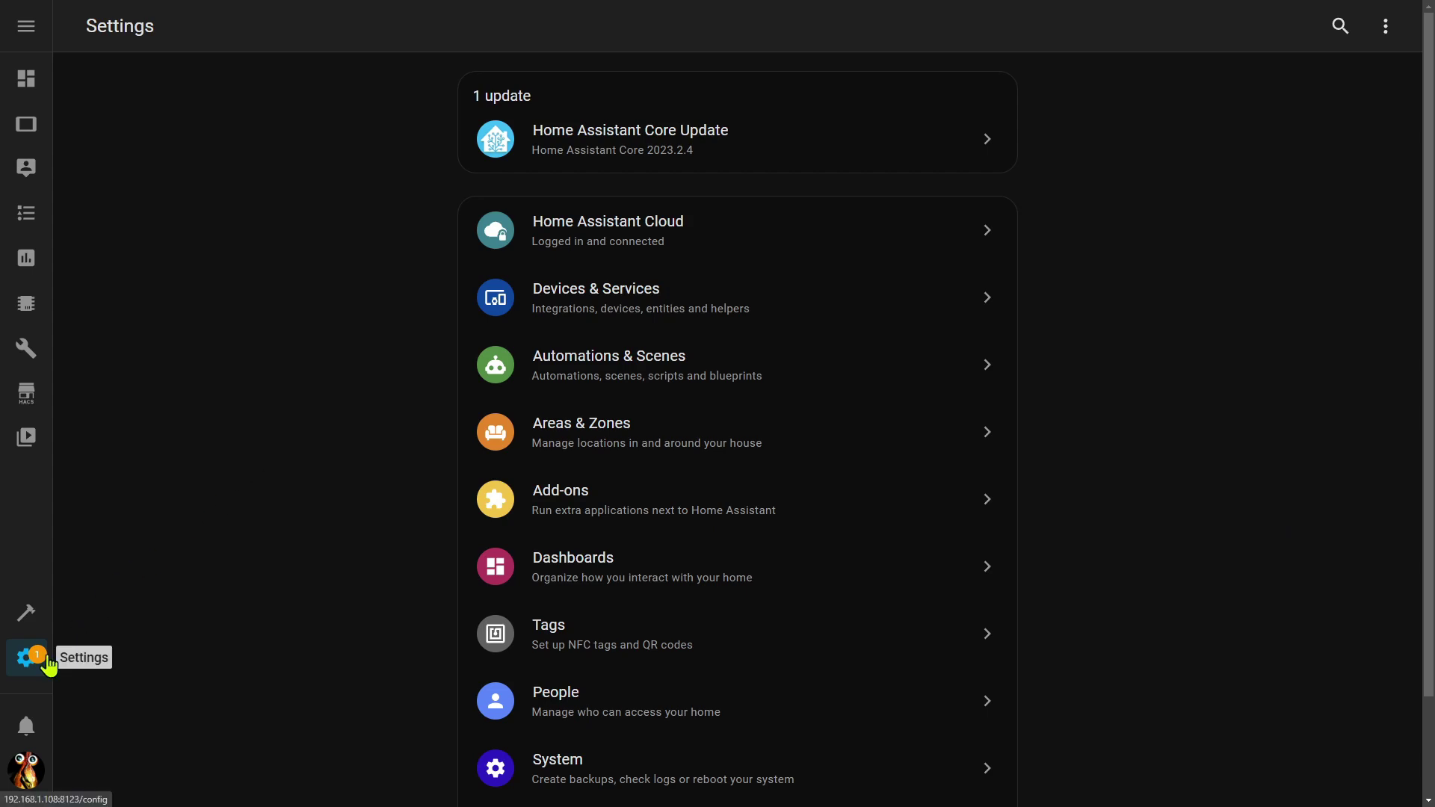
Step: Find Bottom Motion Lights On in the automations list and open its latest trace (4:41:10 PM)
left_click(676, 376)
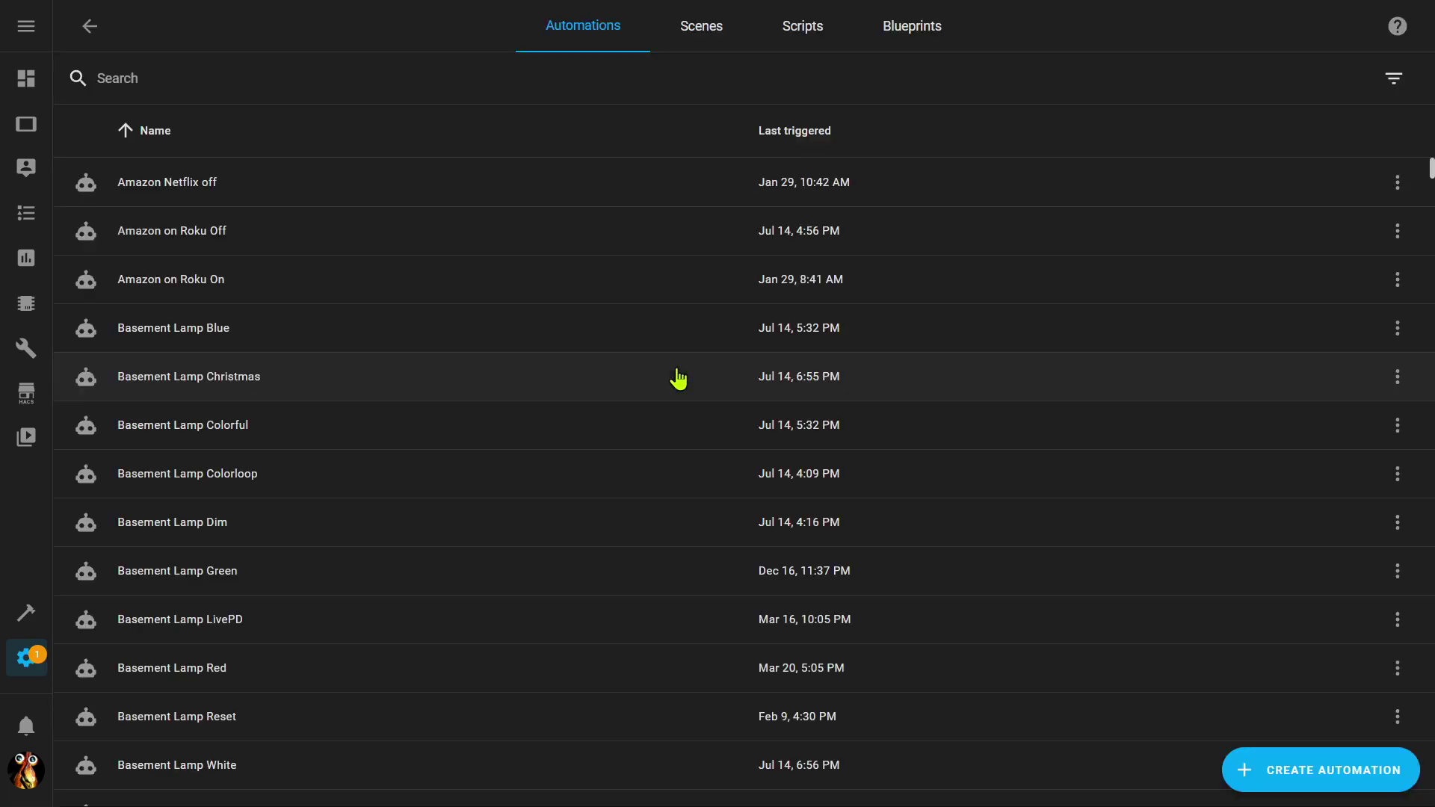
left_click(247, 76)
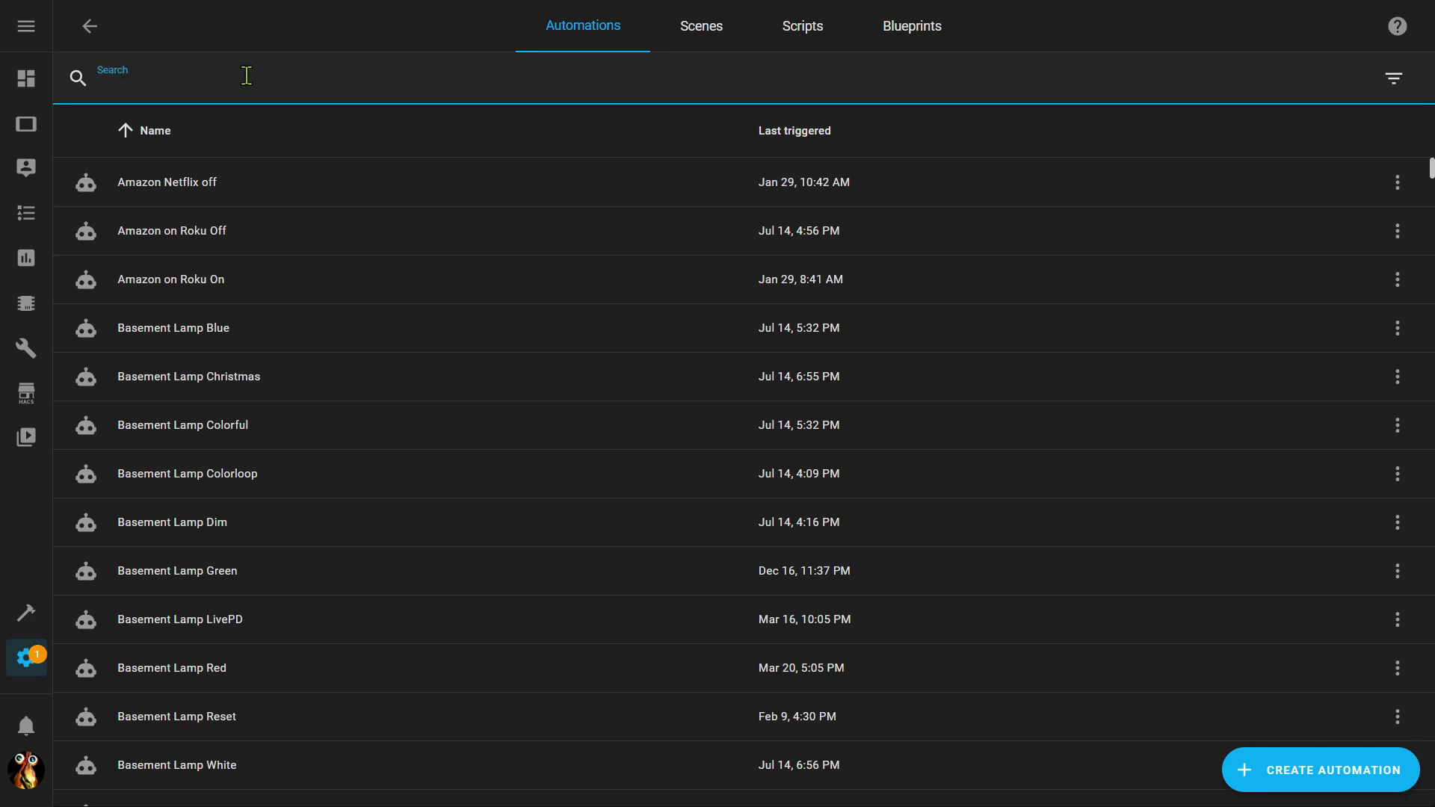
type("bottom motion lights on")
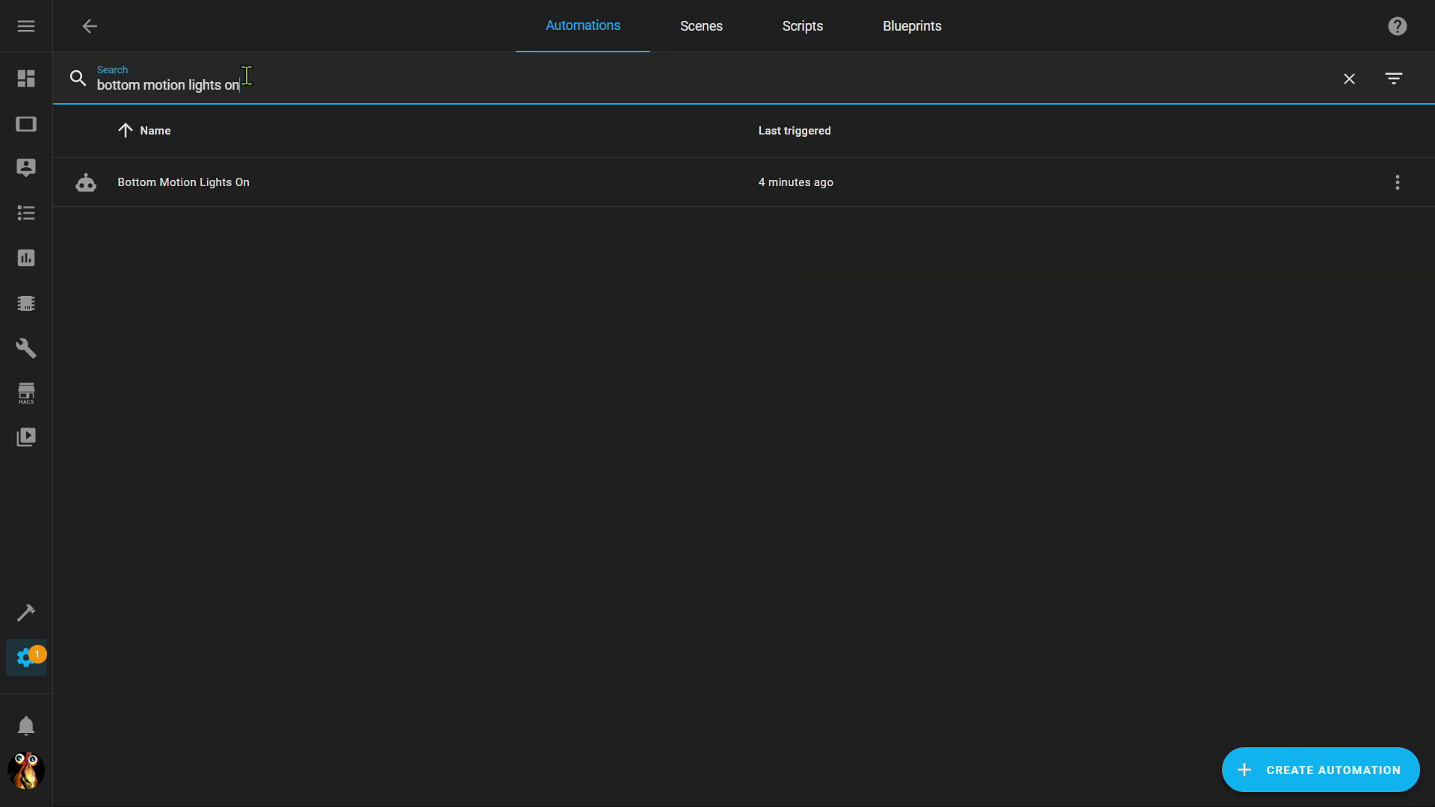
left_click(1395, 185)
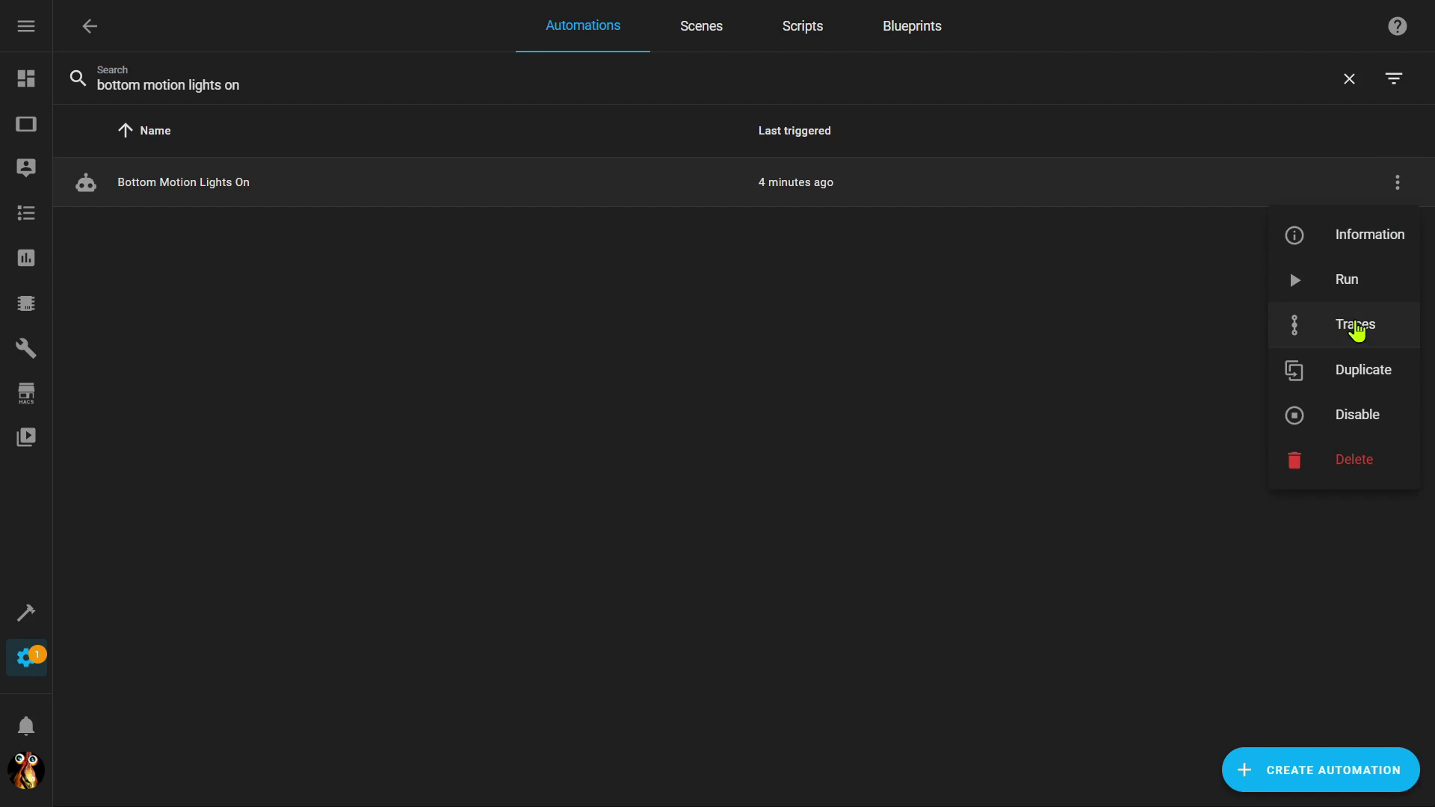
left_click(1356, 326)
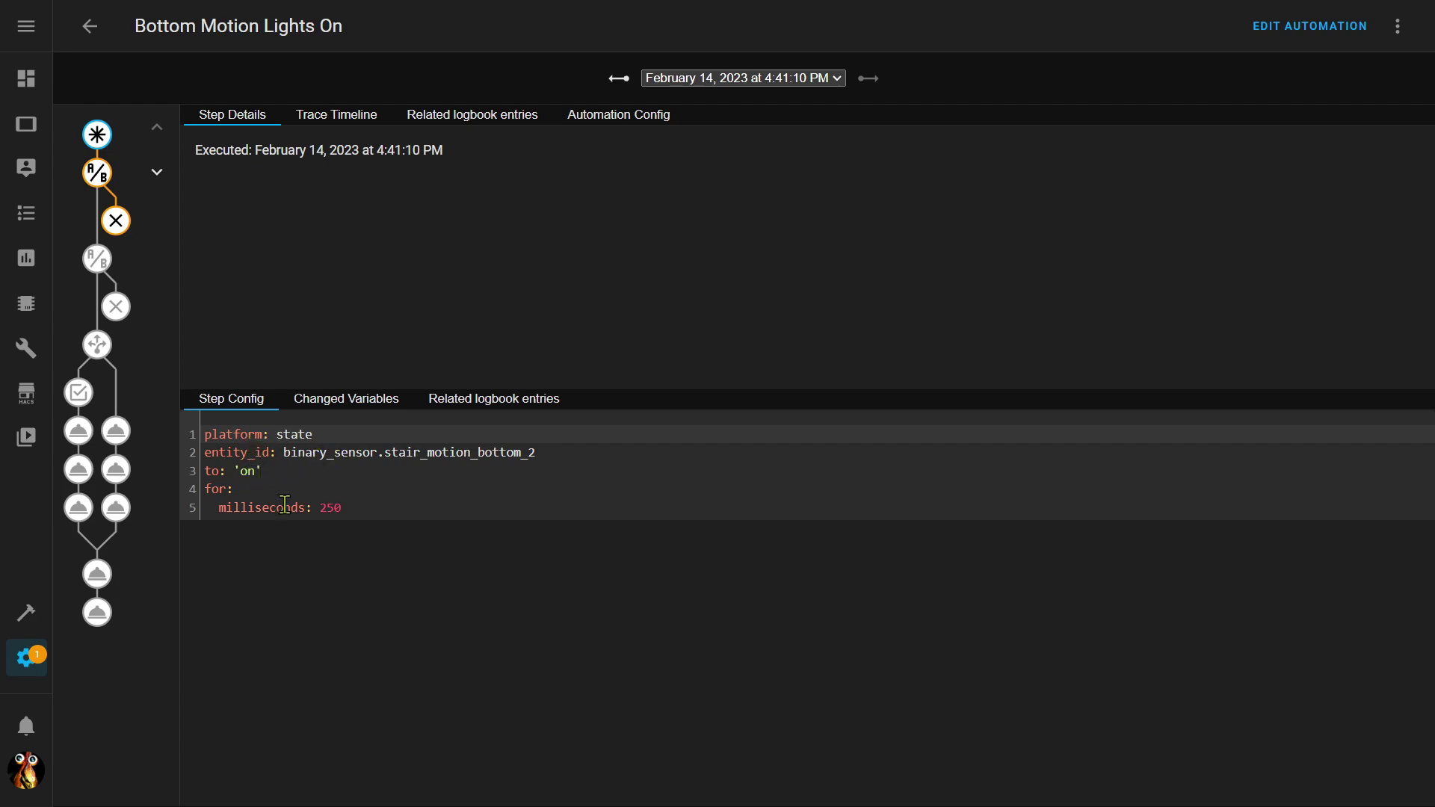
Step: Check the first condition node, showing the run stopped because stair_auto_leds was off
left_click(97, 173)
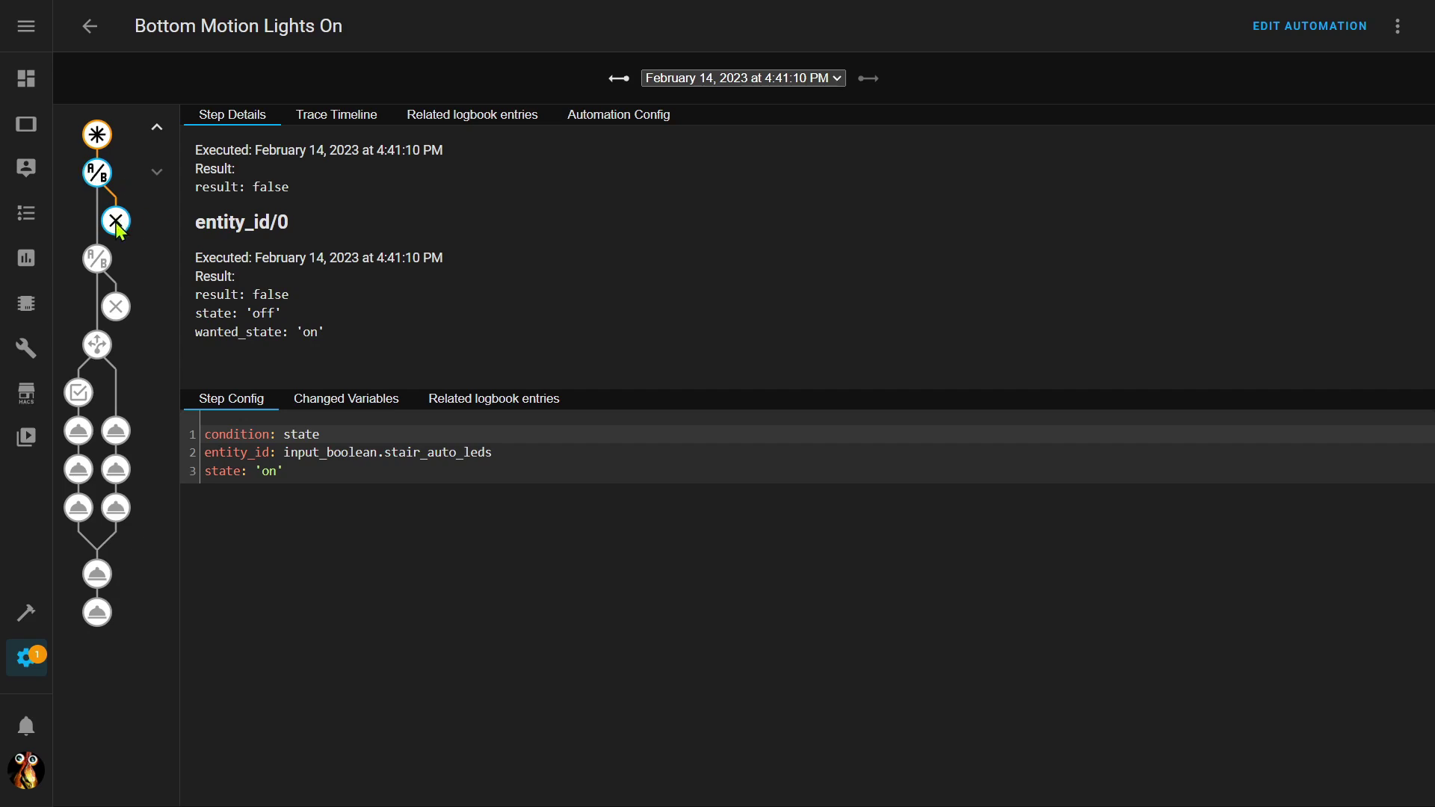
Step: Go to the Tablet dashboard's Main view
left_click(33, 130)
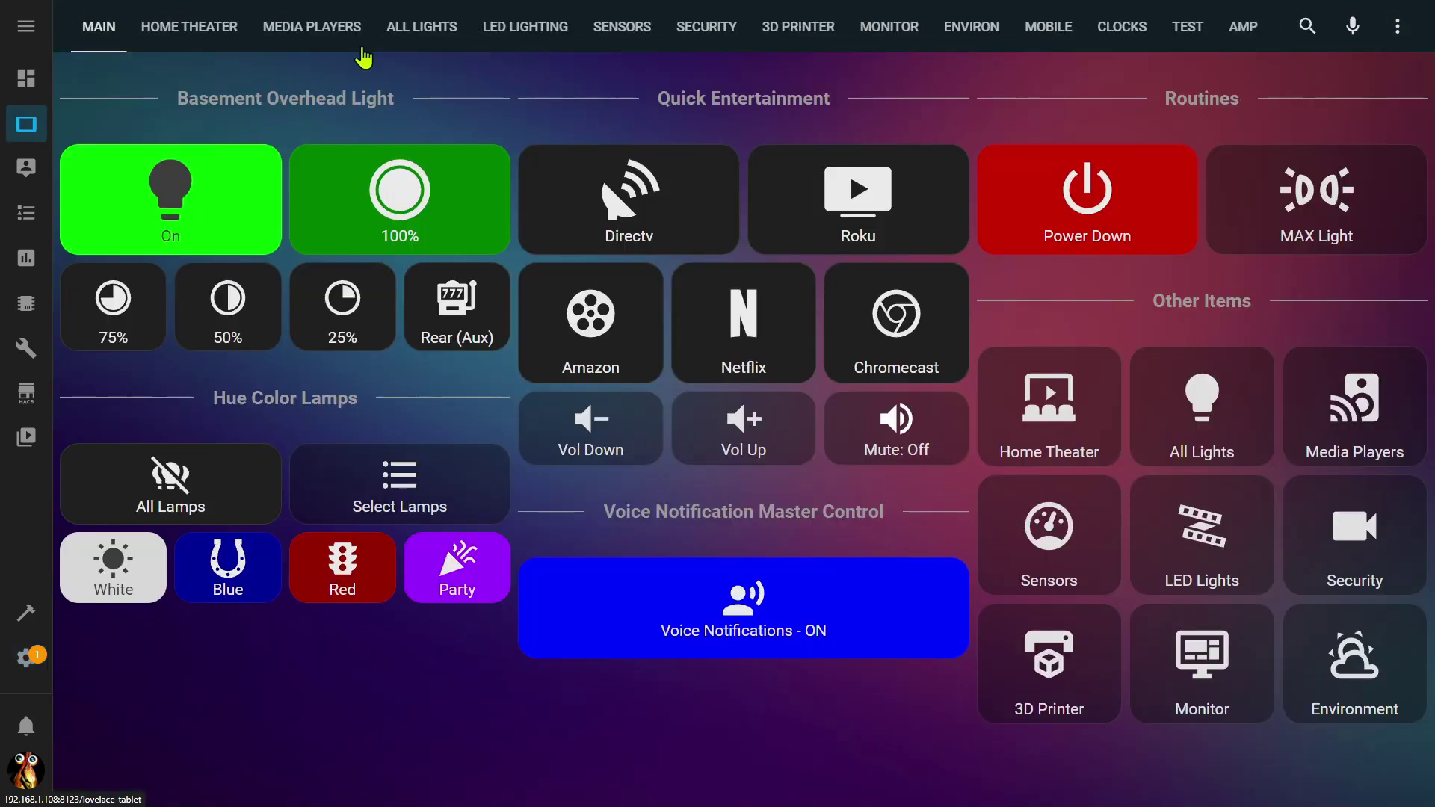
Step: Turn on Stair Auto Lights from the LED Lighting view, then head back to Settings
left_click(529, 36)
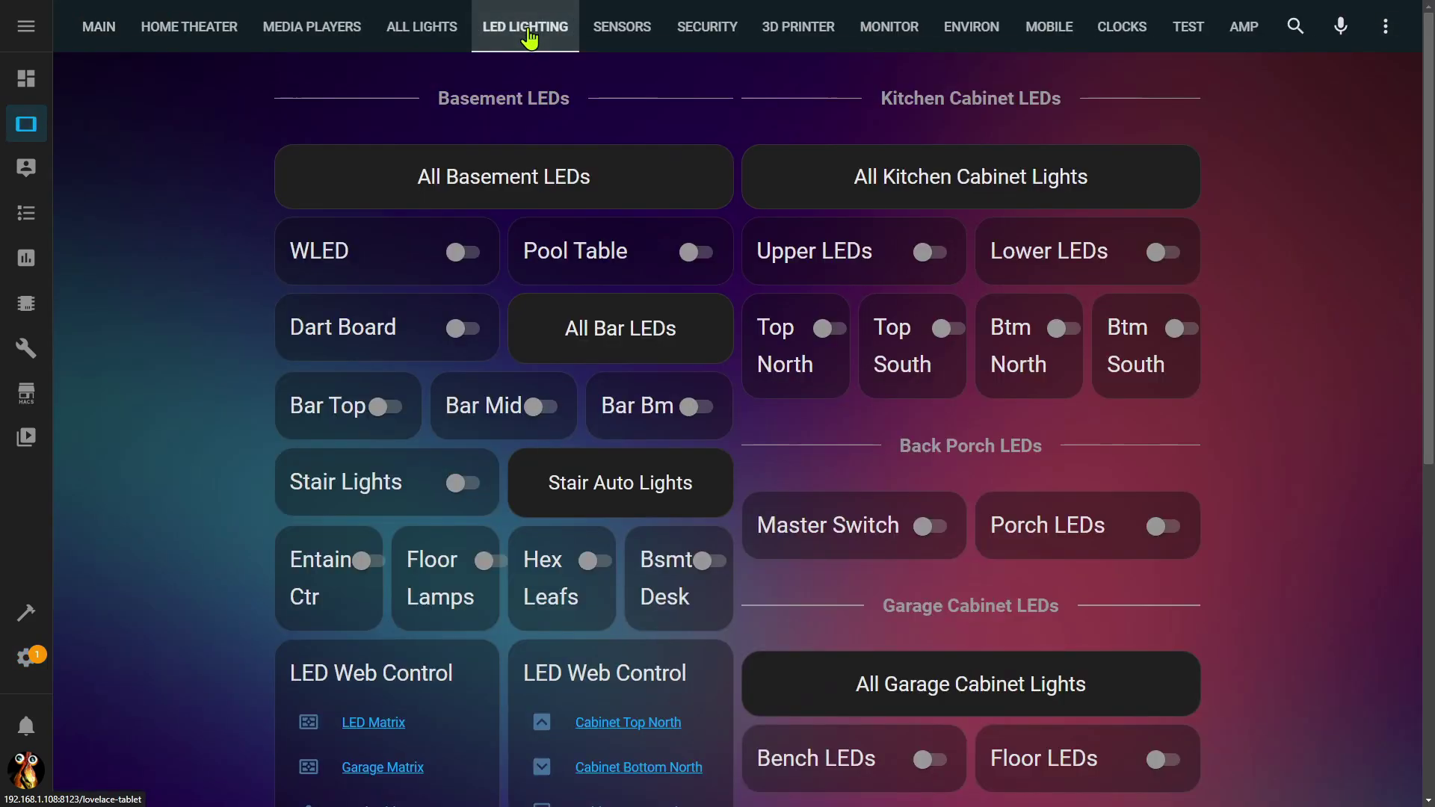
left_click(617, 493)
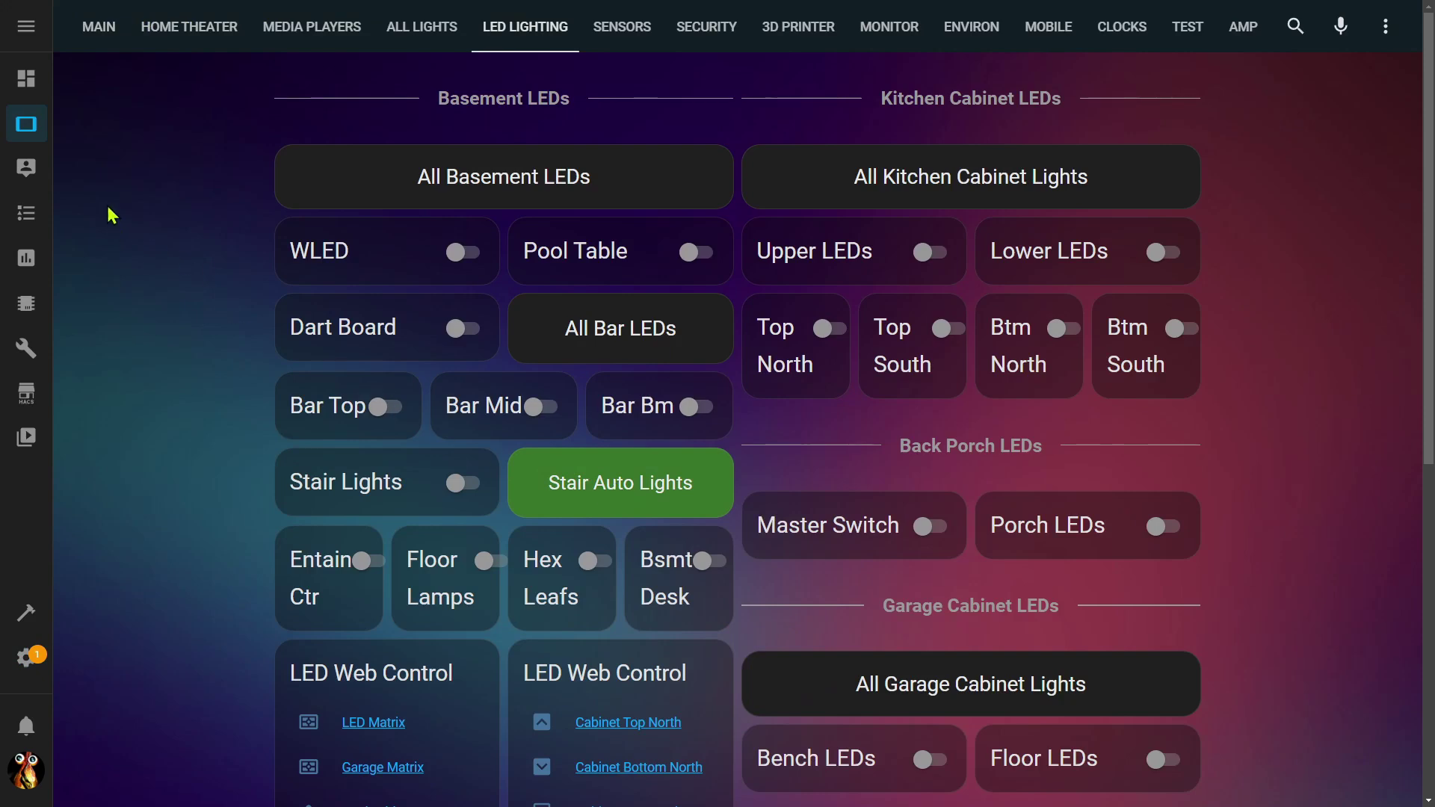
left_click(26, 655)
Step: Search the automations for 'bottom motion lights on' and open its Traces
left_click(555, 372)
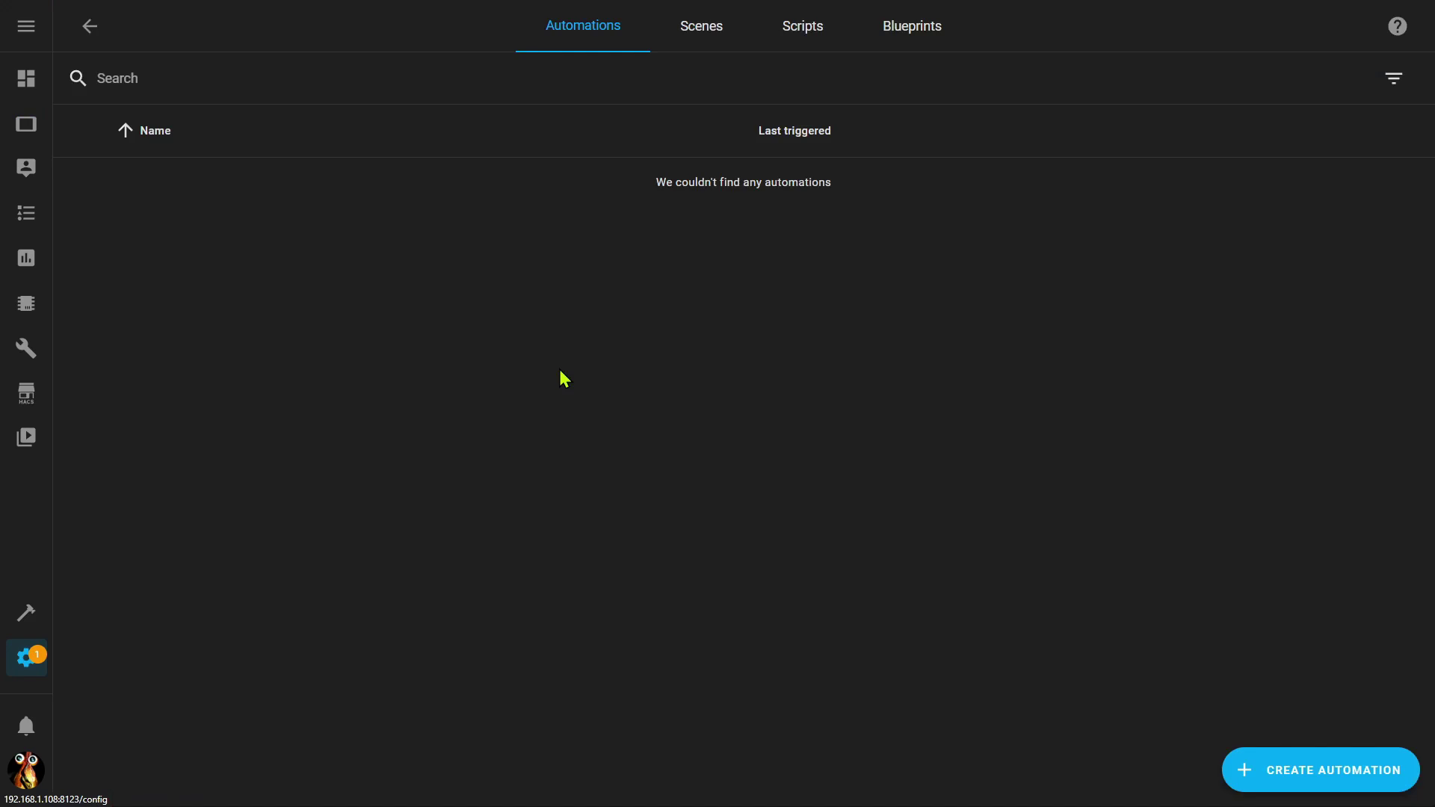
left_click(203, 87)
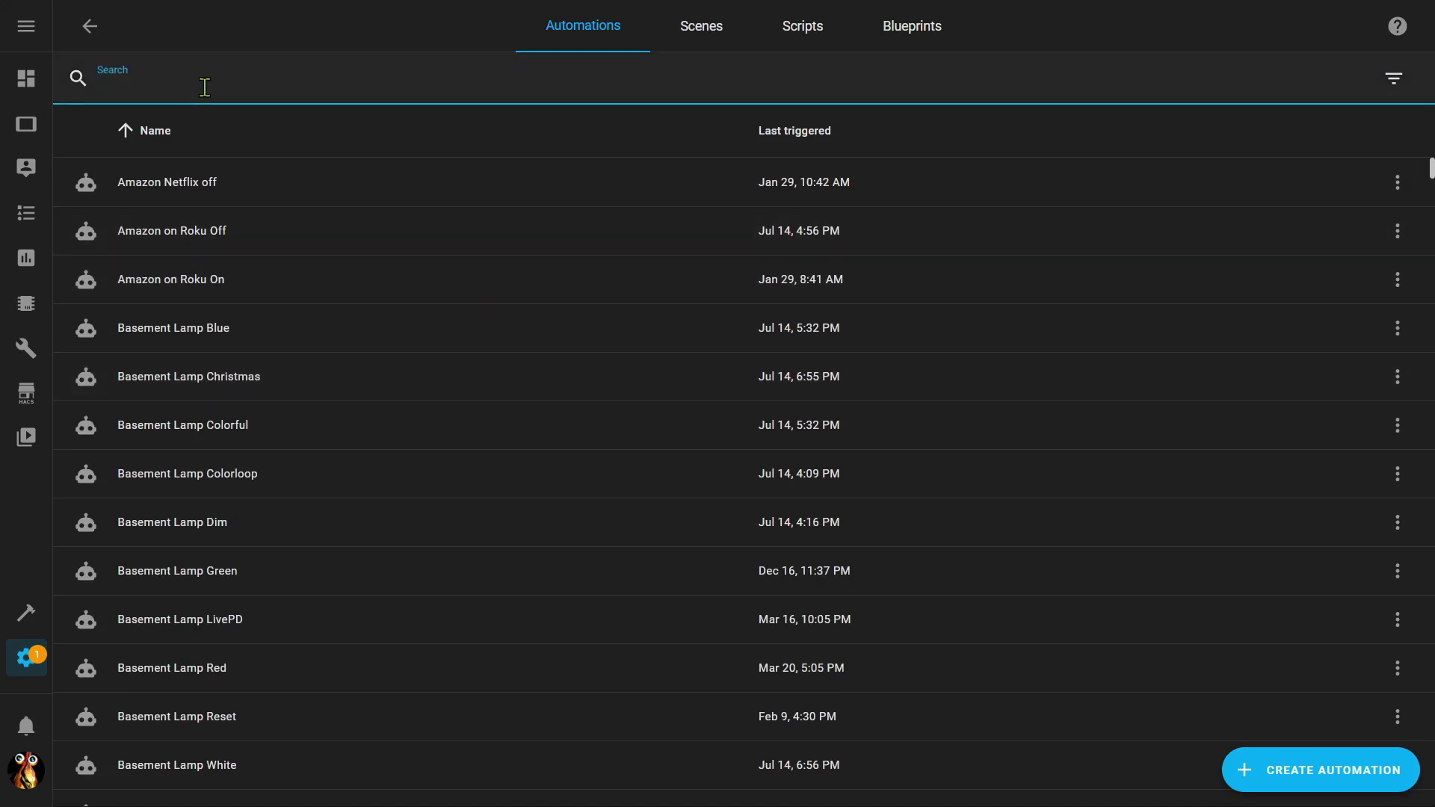
type("bottom motion lights on")
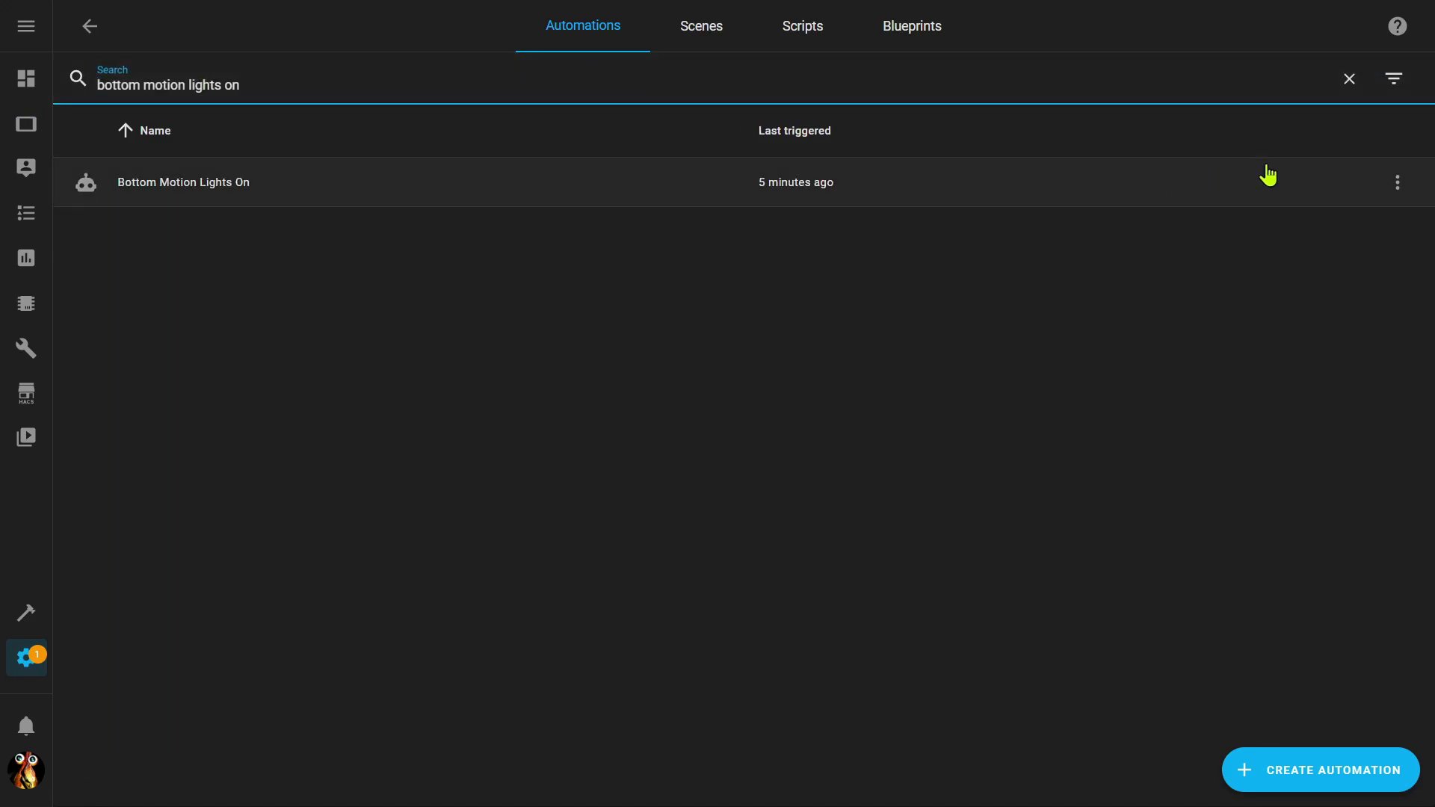
left_click(1397, 182)
left_click(1368, 326)
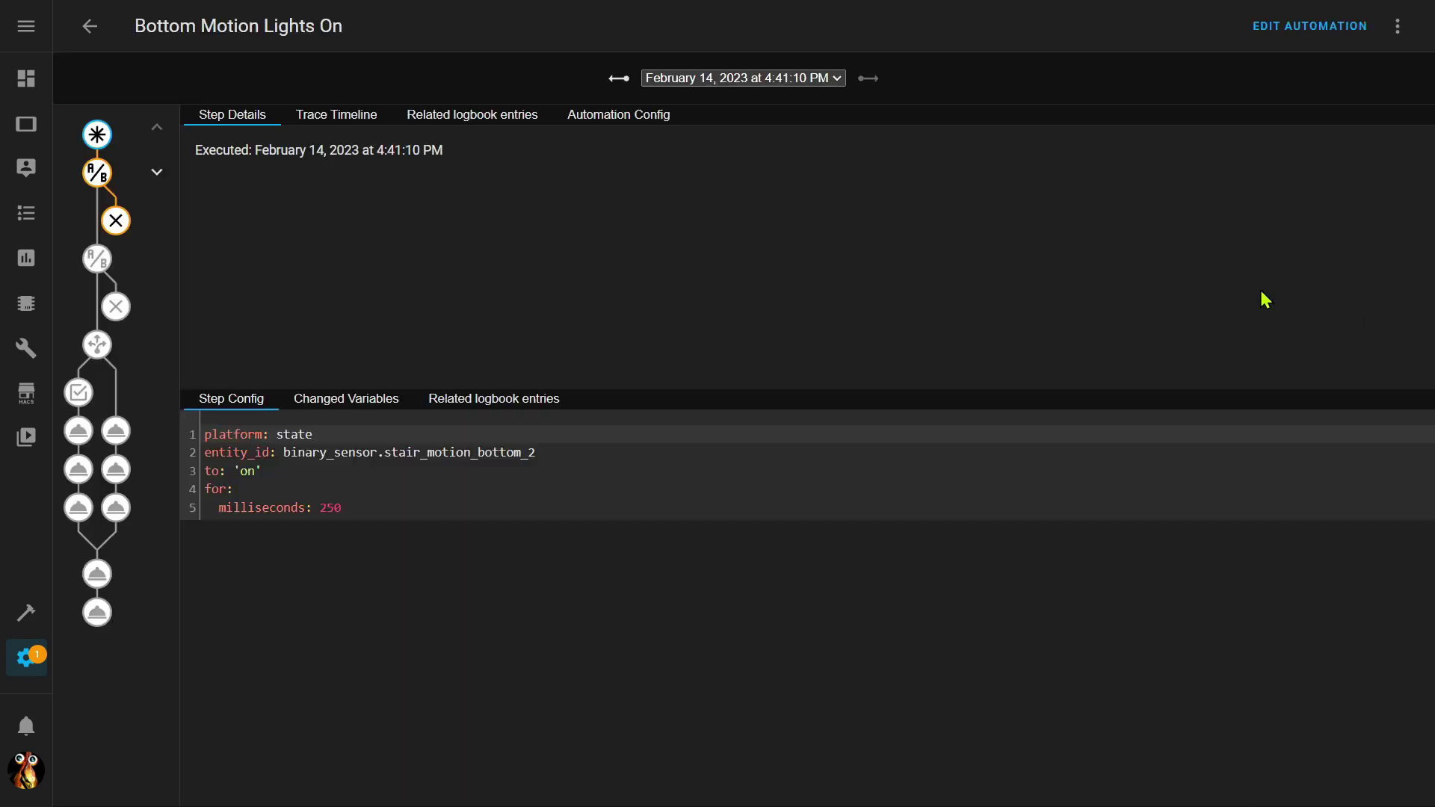
Step: Select the 4:39:57 PM run and inspect its conditions, including the stair_auto_leds result
left_click(811, 82)
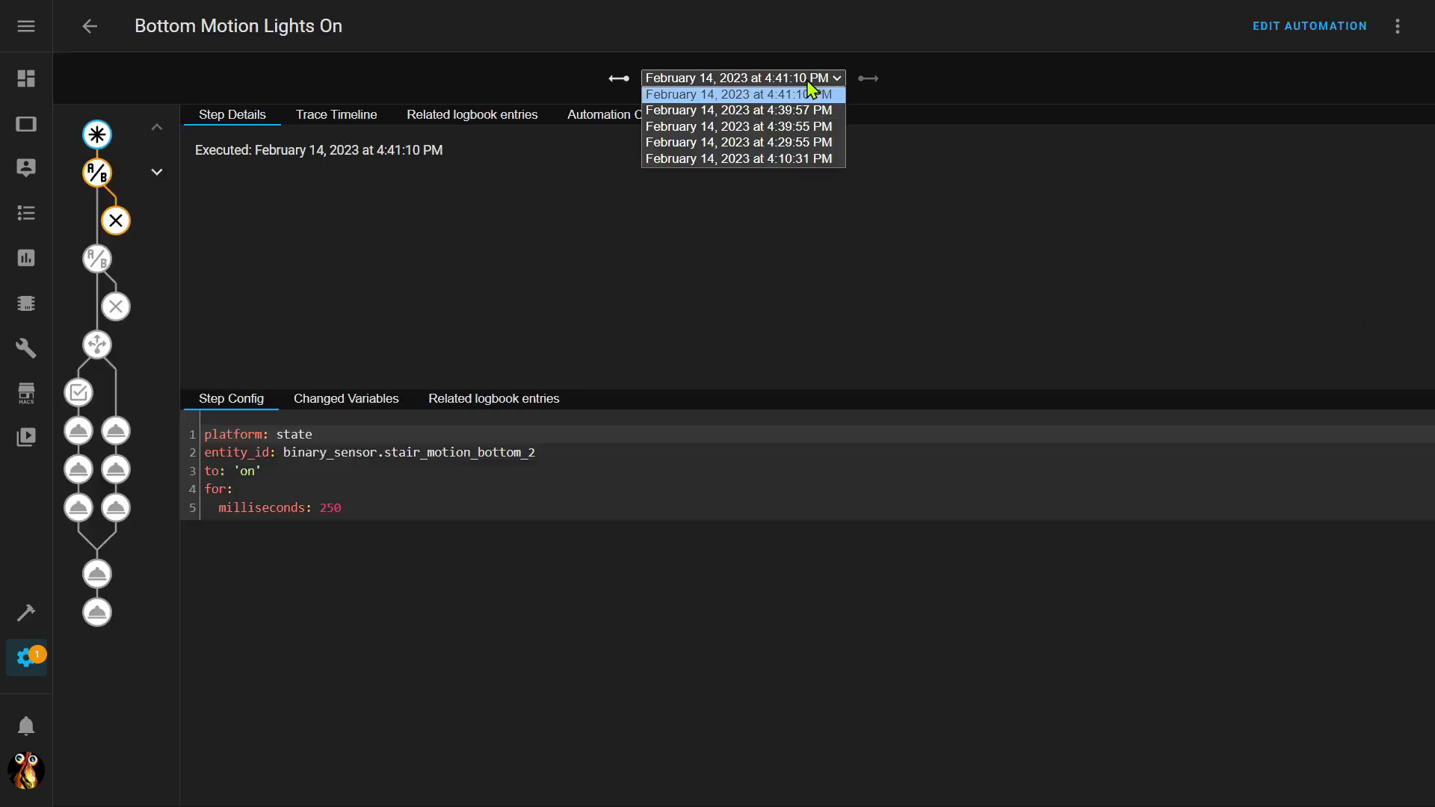
left_click(797, 112)
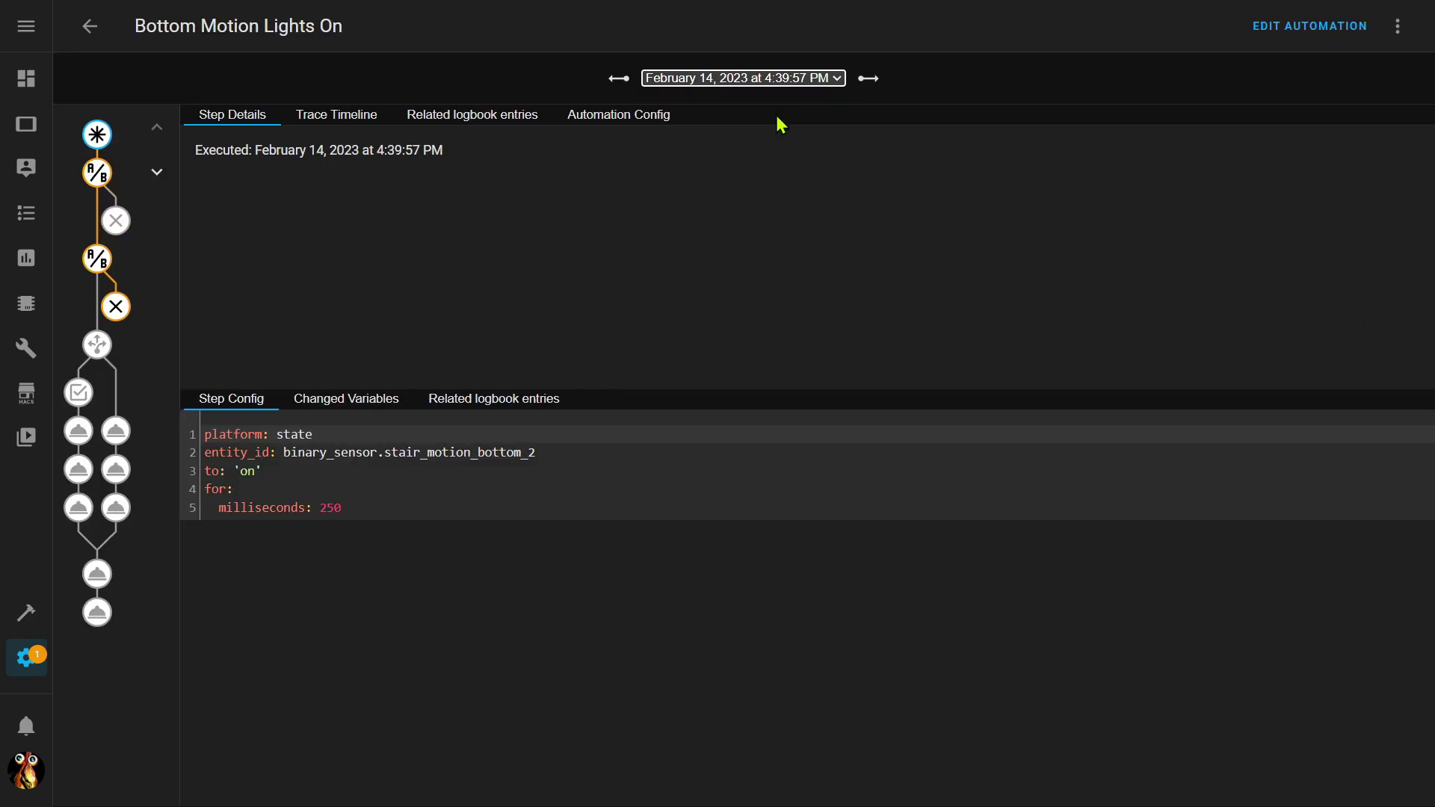
left_click(100, 174)
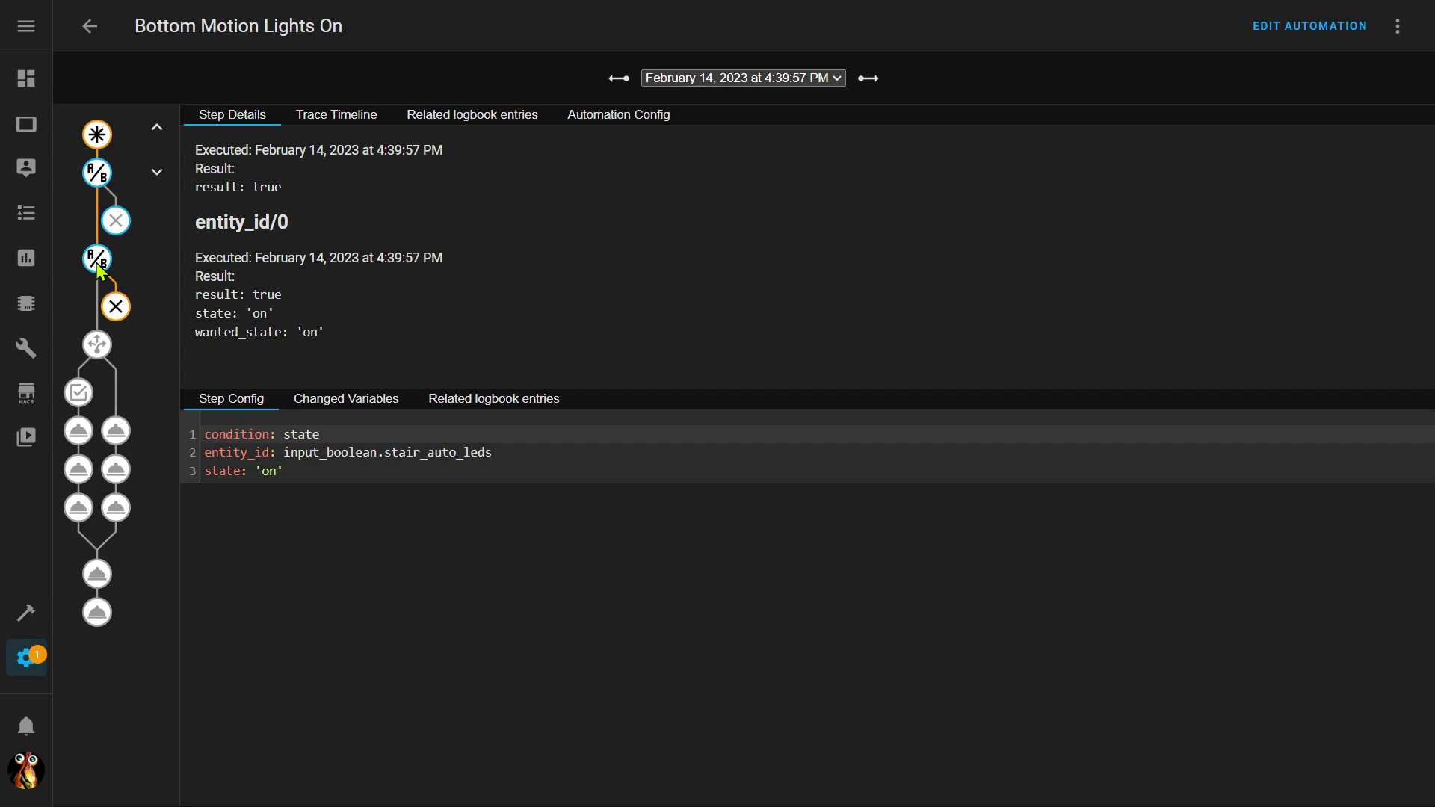
left_click(116, 307)
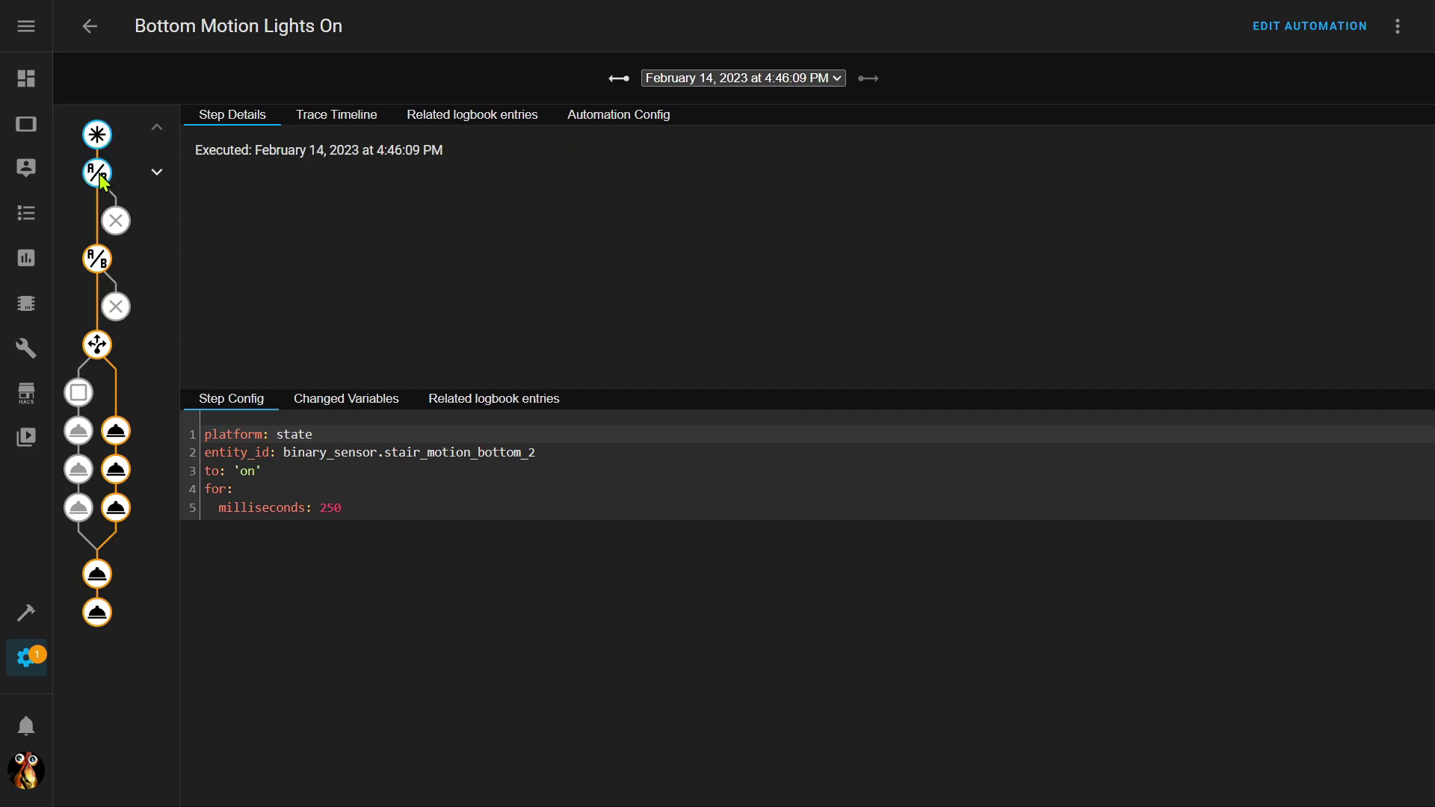
Step: Inspect the choose branch, switch.turn_off, input_boolean turn-on and timer start steps of the run
left_click(98, 346)
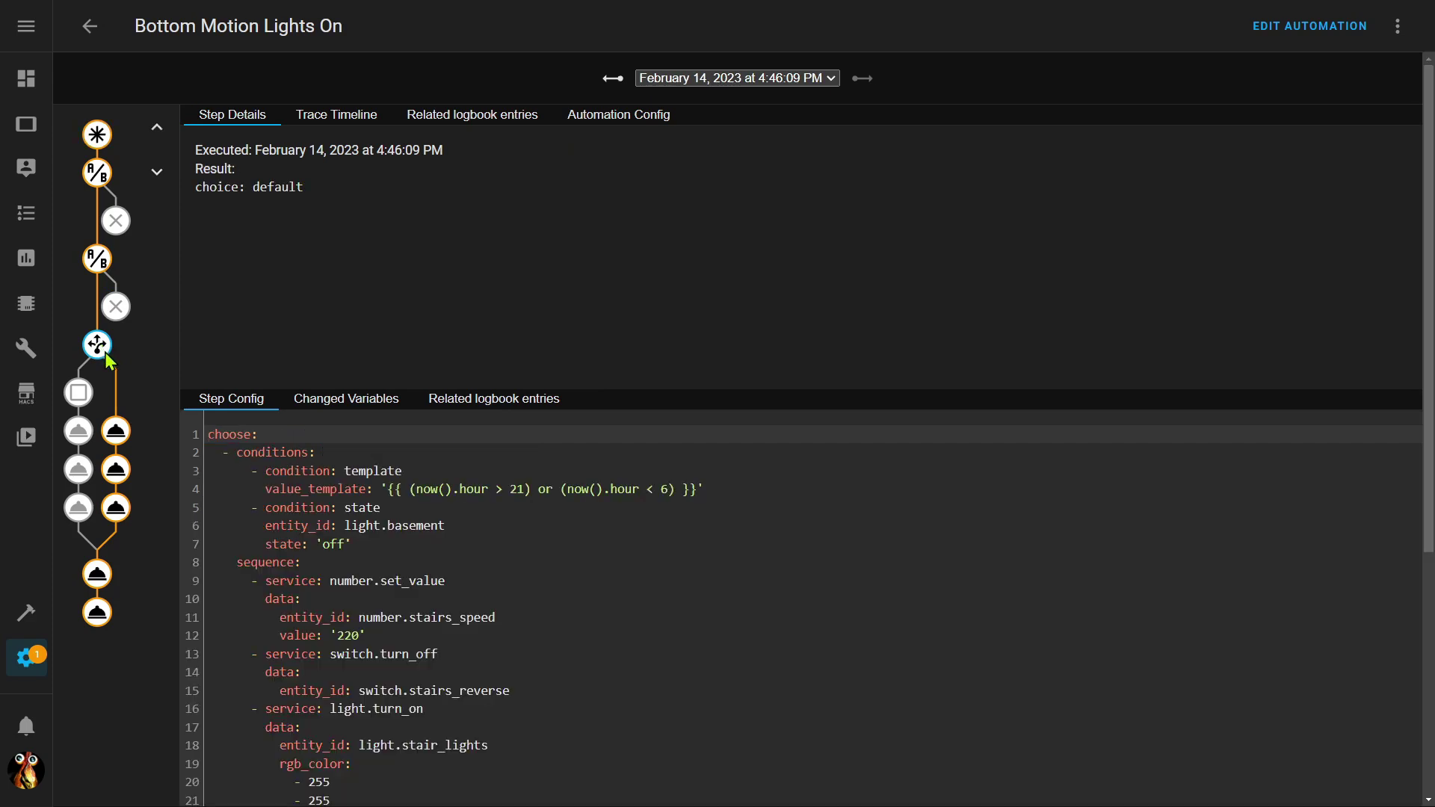
left_click(123, 433)
left_click(118, 471)
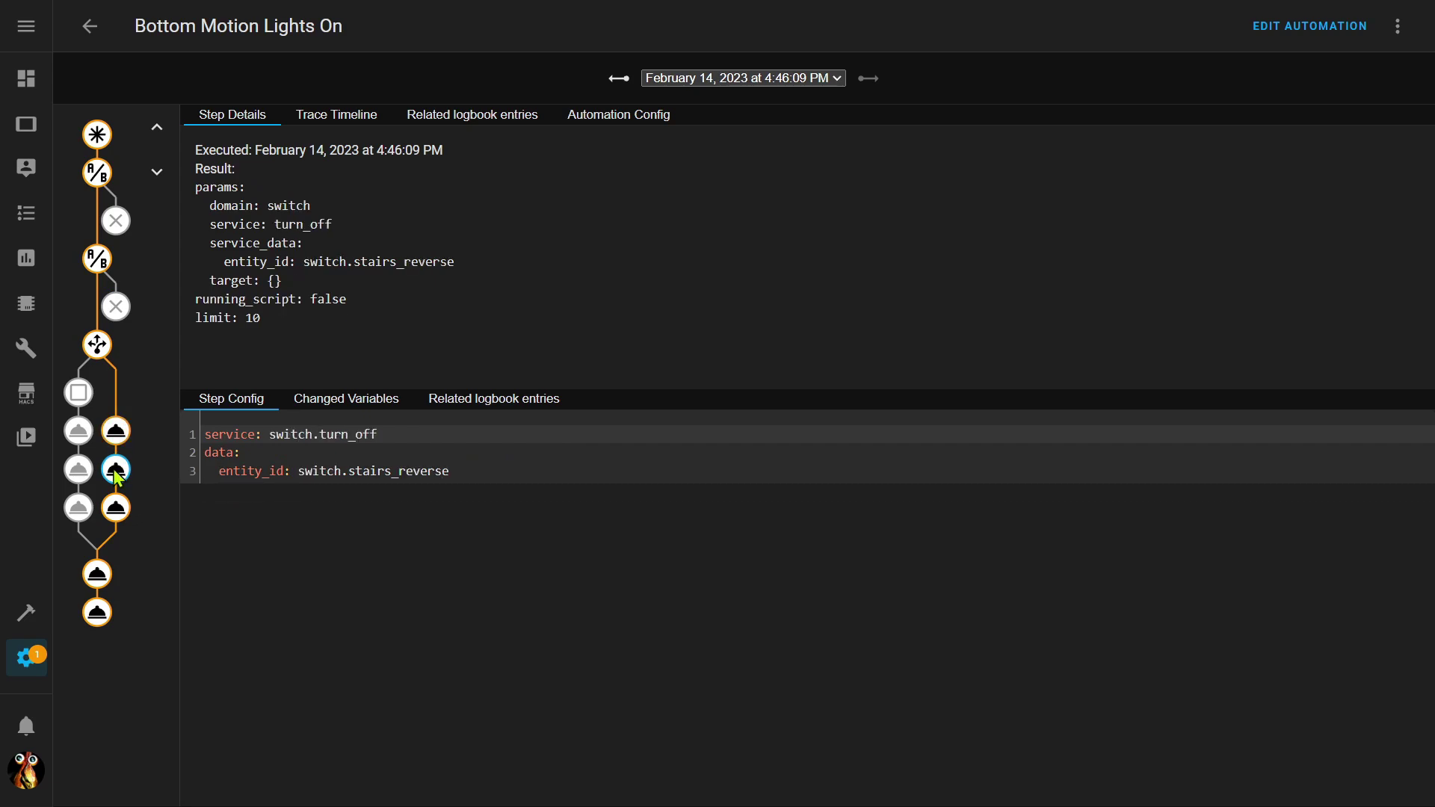
left_click(119, 527)
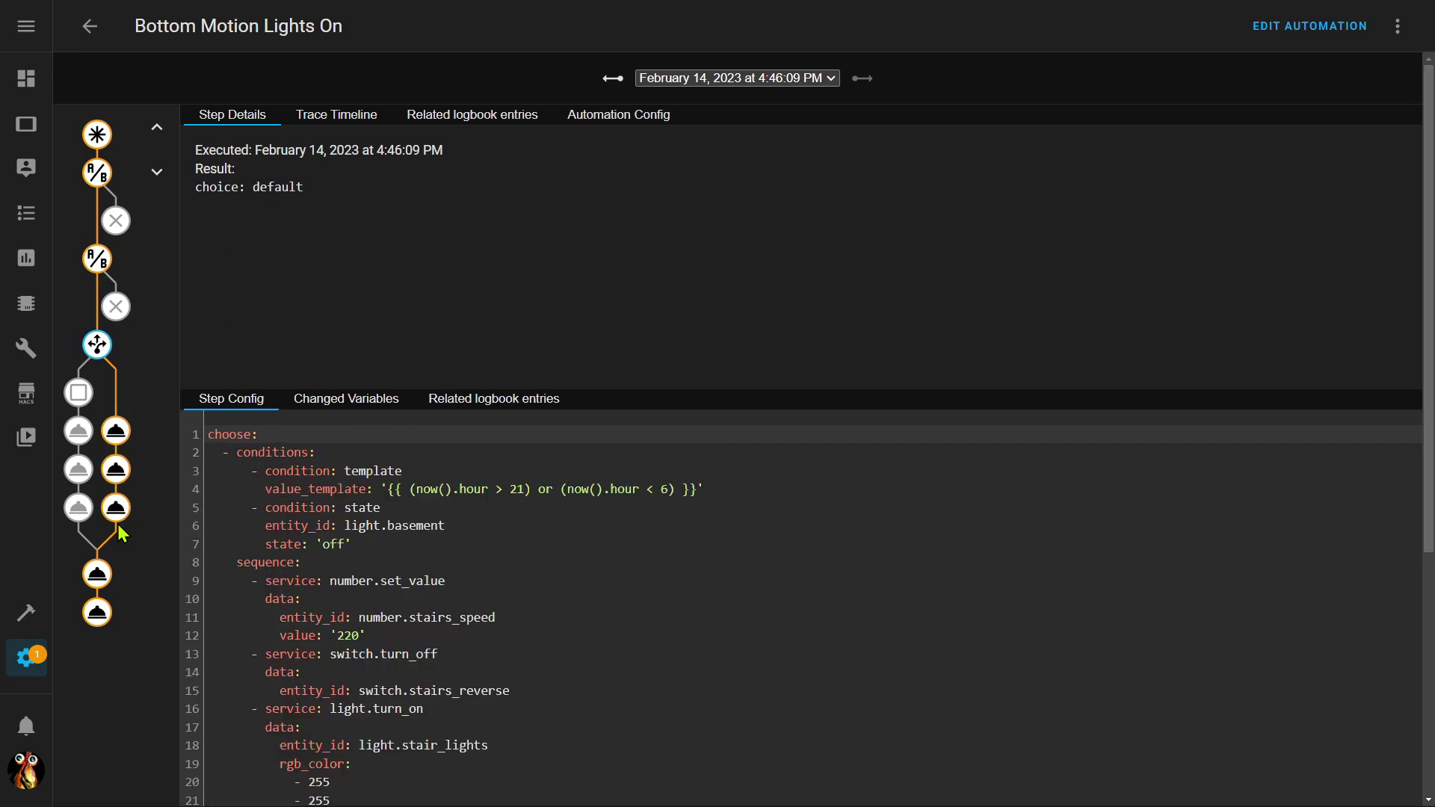
left_click(100, 579)
left_click(102, 619)
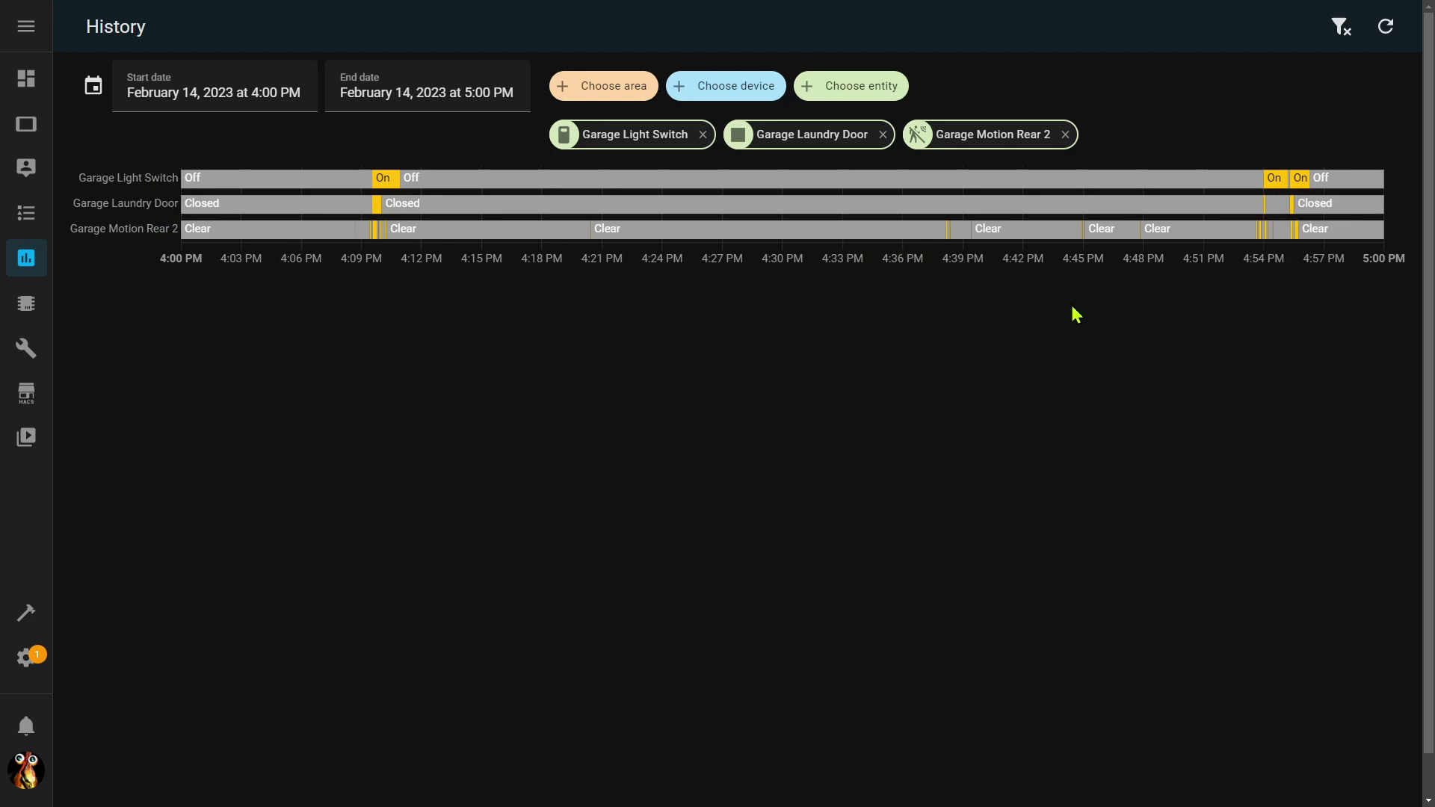
Step: Open the Choose entity picker on the garage History timelines
left_click(869, 91)
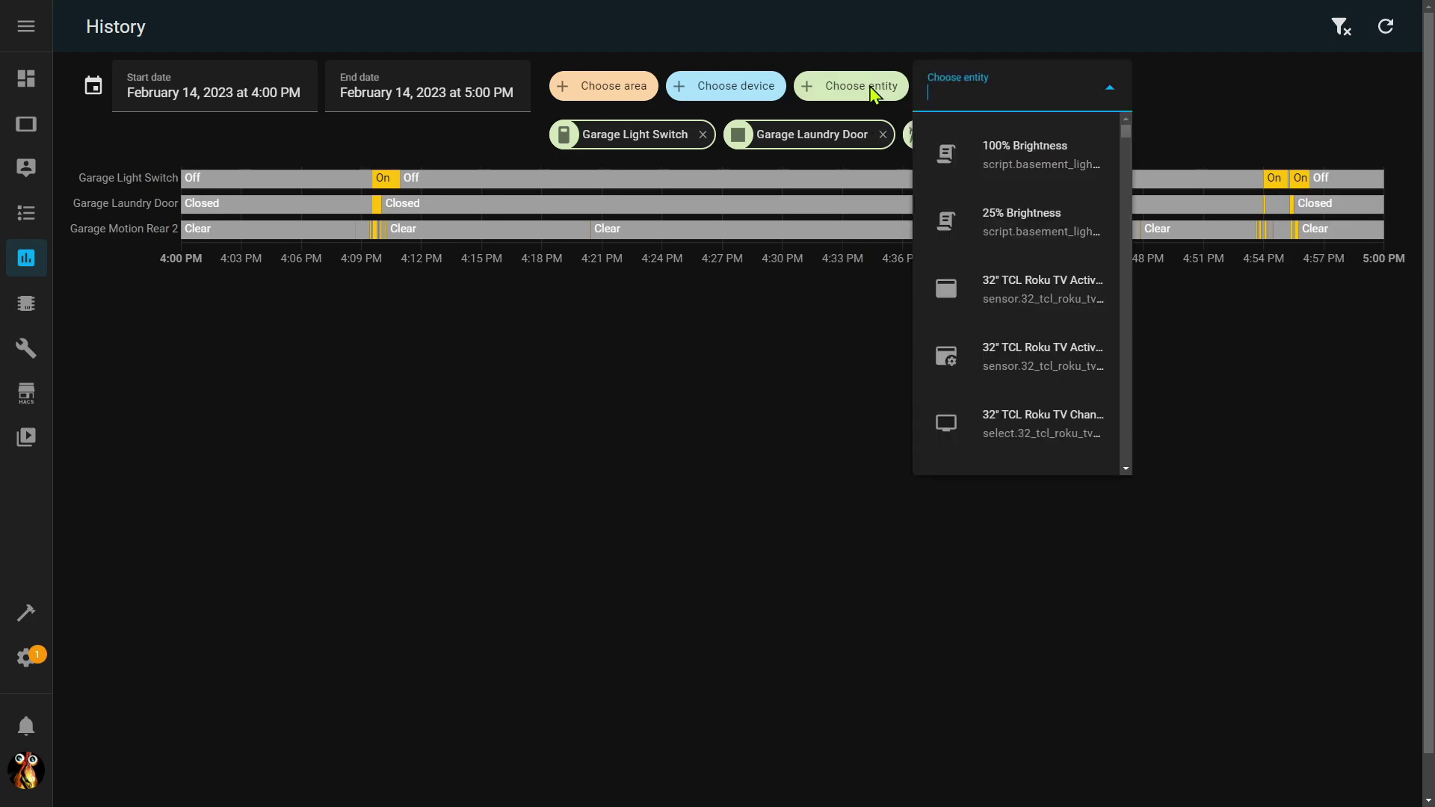
Step: Search 'sensor.gar' and add Garage Analog Light Level to the History chart
type("sens")
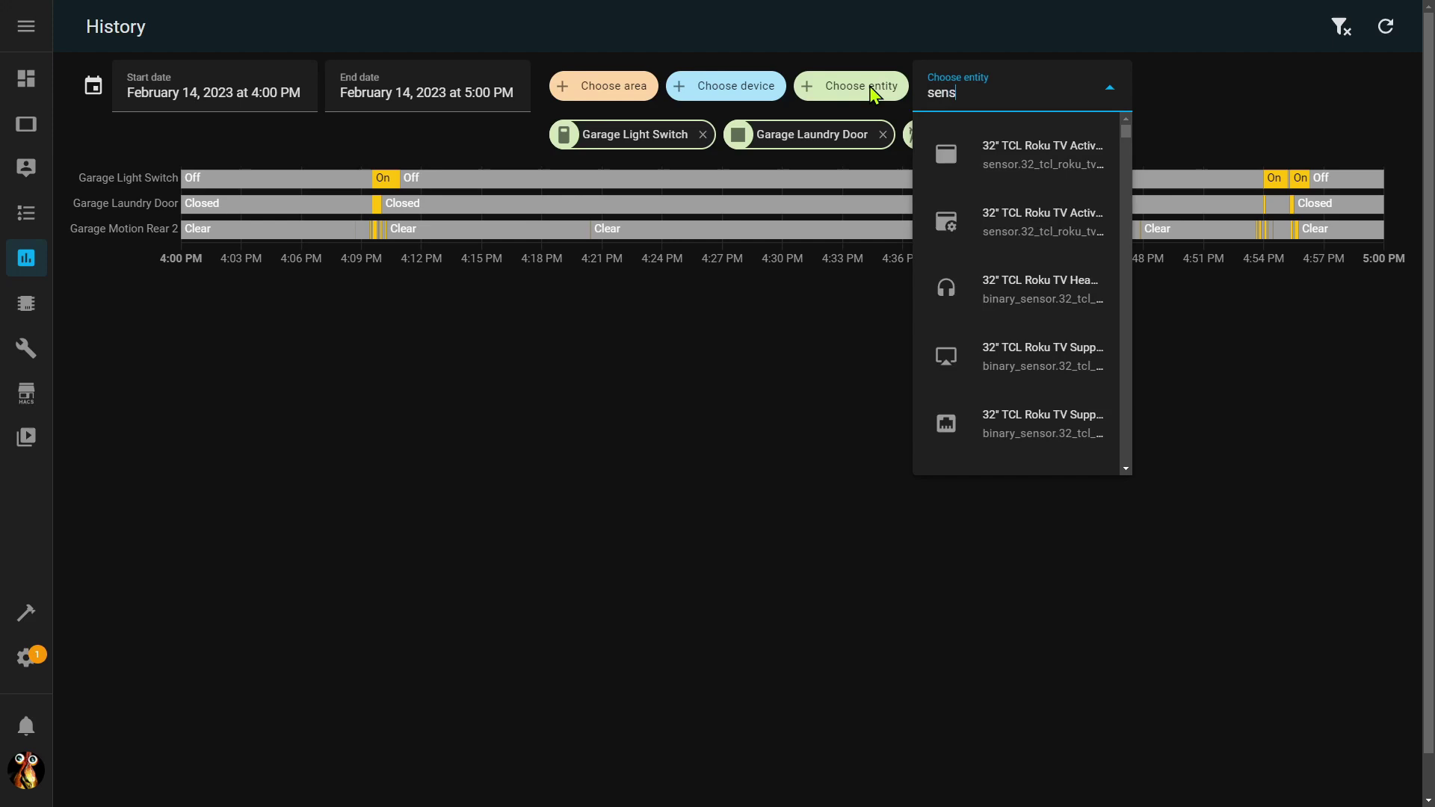
type("or.gar")
left_click(984, 154)
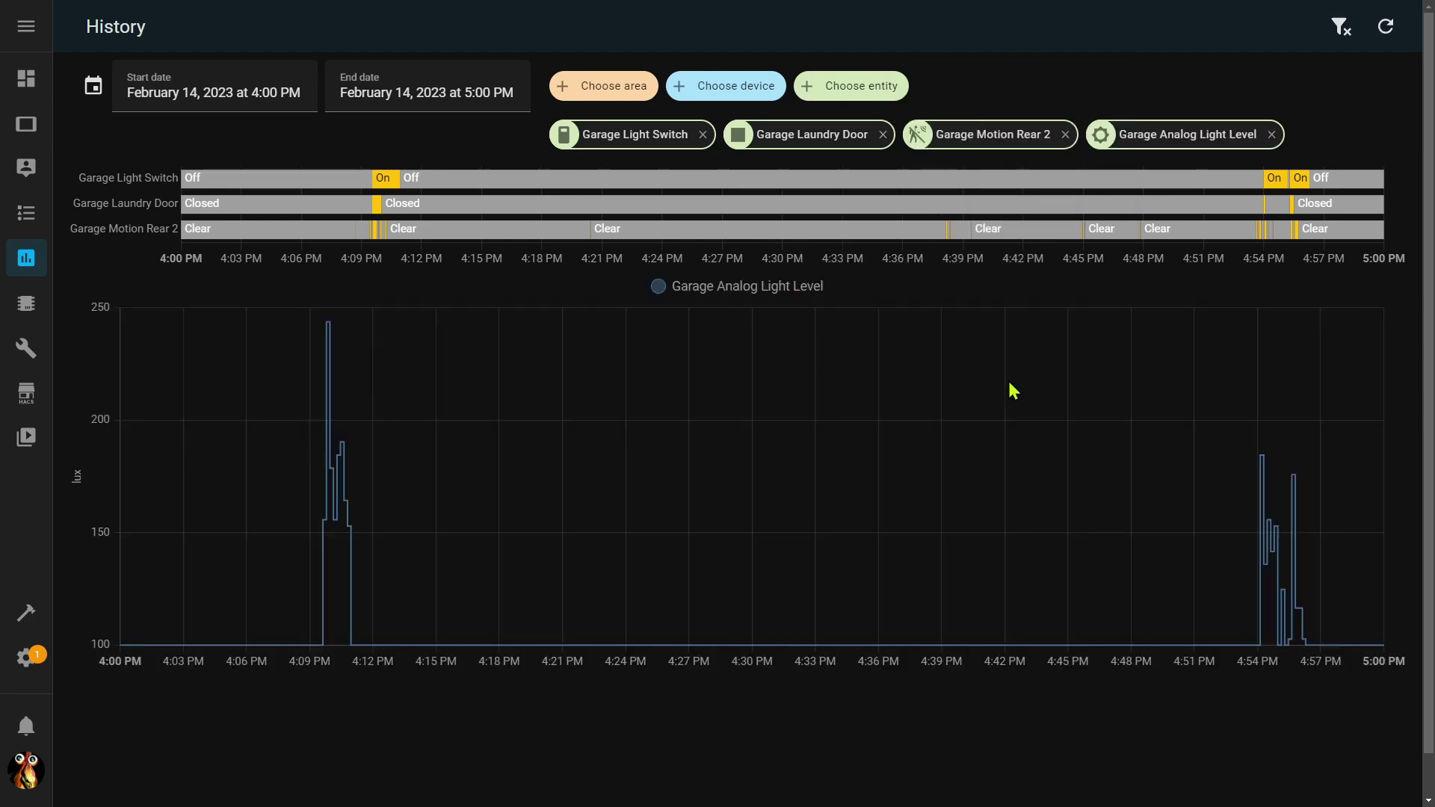